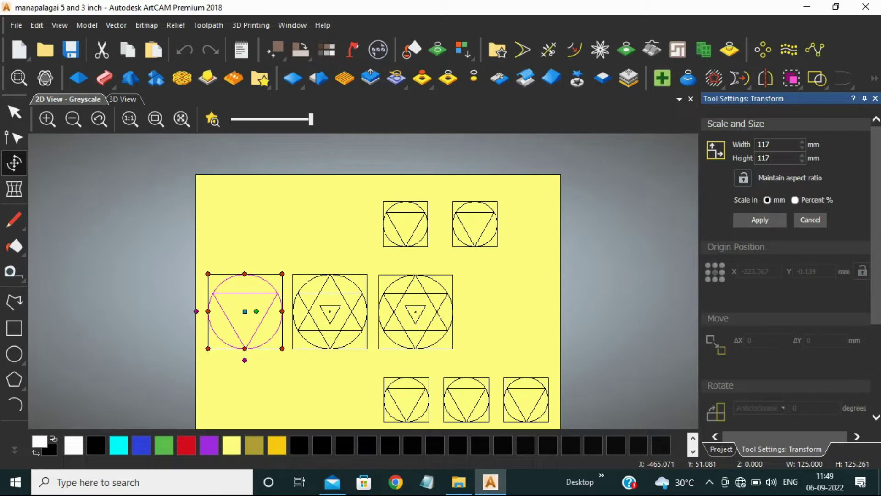
# Resize the left design and the middle star design of the large row to 117 × 117 mm each.
pyautogui.click(760, 220)
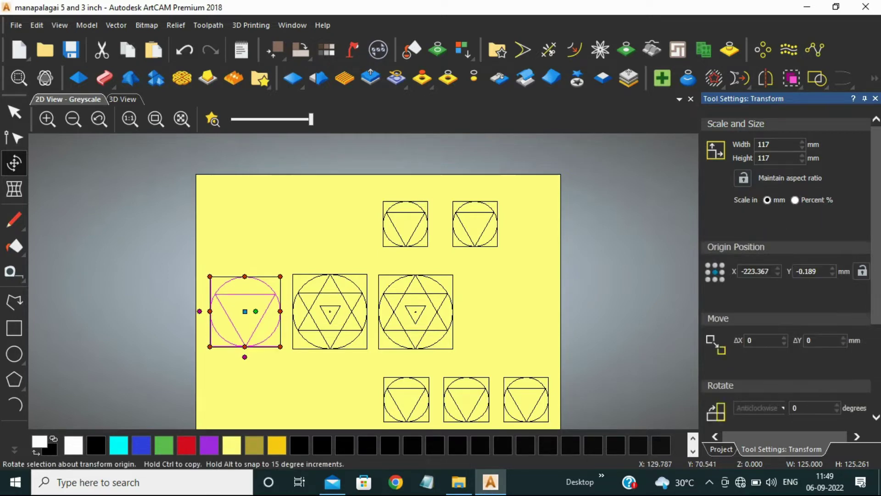
pyautogui.click(14, 112)
pyautogui.moveTo(290, 265); pyautogui.dragTo(373, 388)
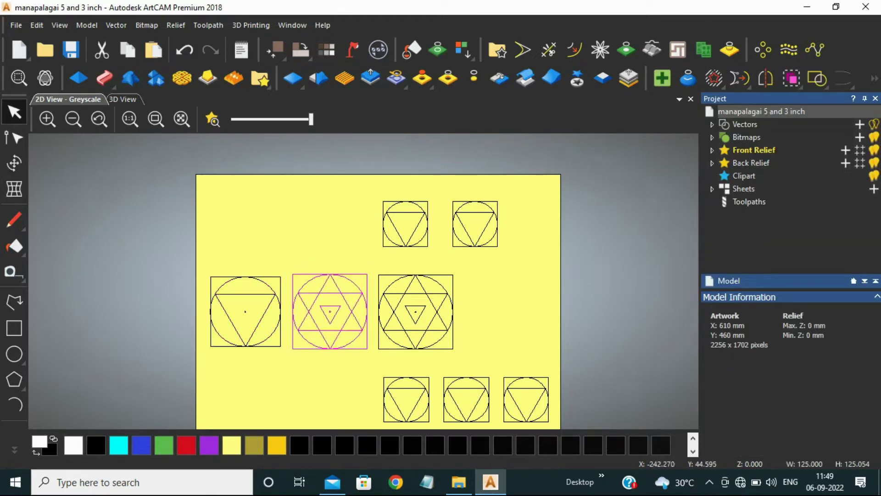
pyautogui.click(14, 163)
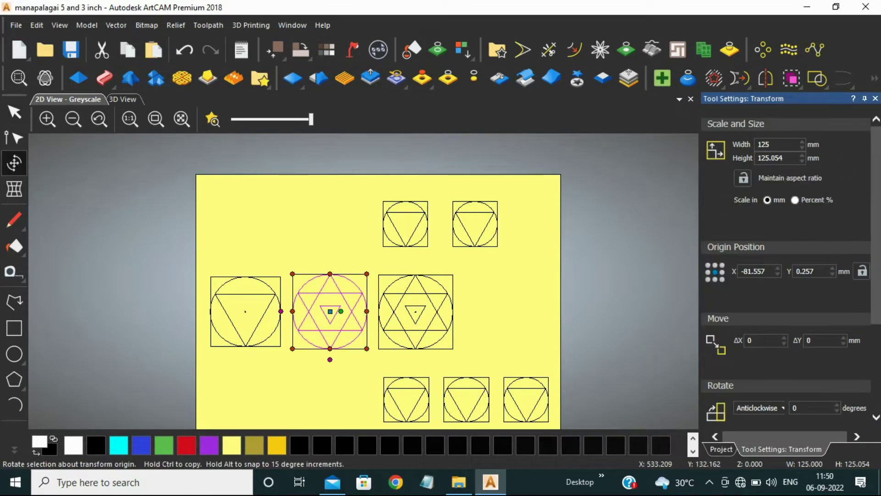
pyautogui.doubleClick(763, 144)
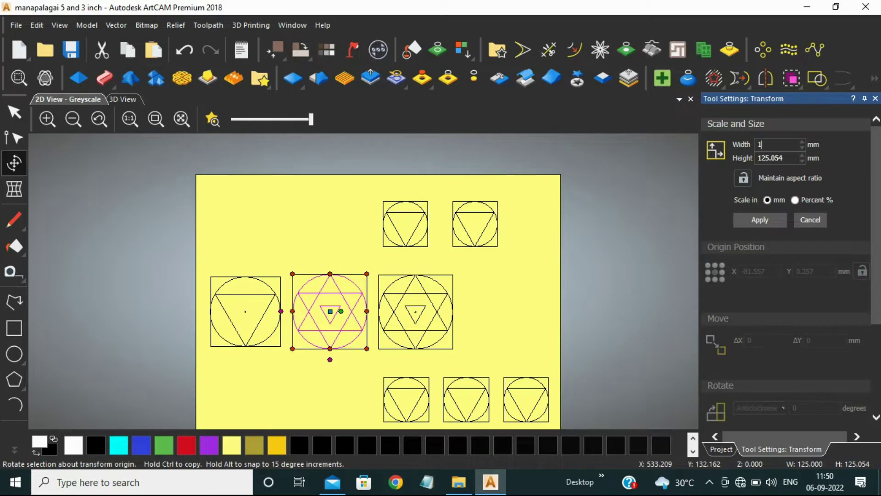
pyautogui.press('Tab')
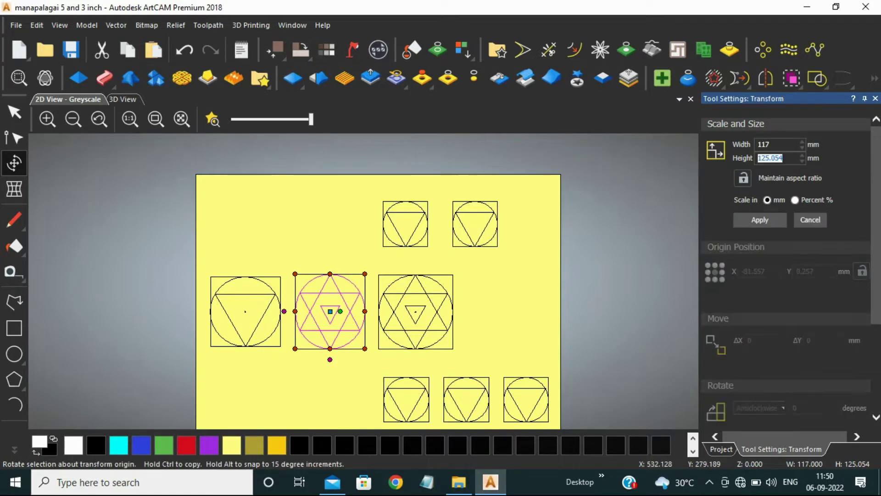
pyautogui.press('Return')
# Resize the right star design of the large row to 117 × 117 mm.
pyautogui.moveTo(395, 297); pyautogui.dragTo(377, 235, button='middle')
pyautogui.click(14, 111)
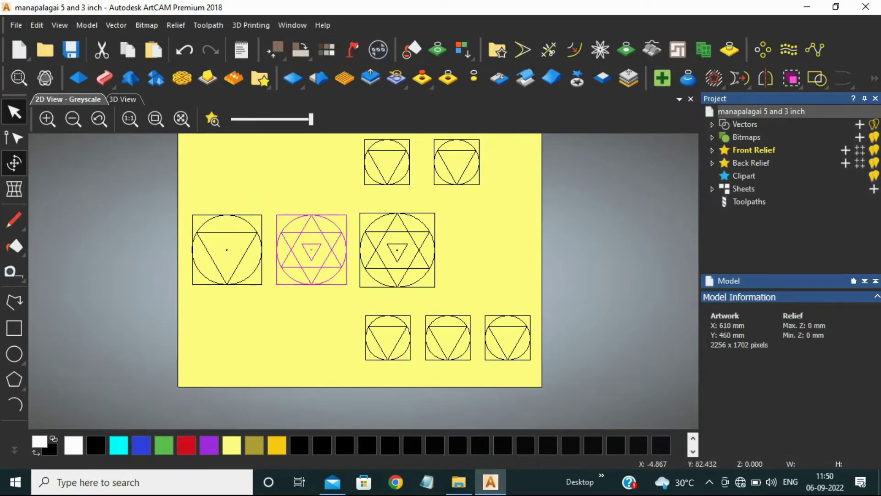
pyautogui.moveTo(357, 201); pyautogui.dragTo(458, 321)
pyautogui.click(14, 162)
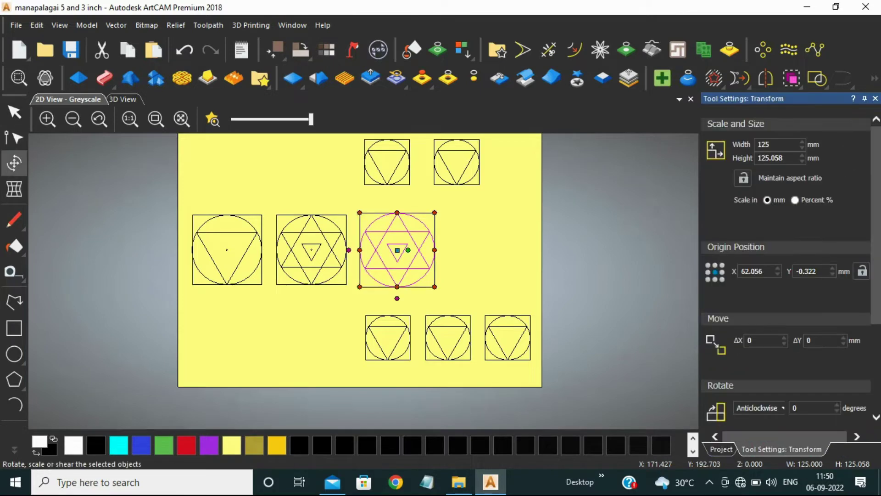
pyautogui.doubleClick(764, 144)
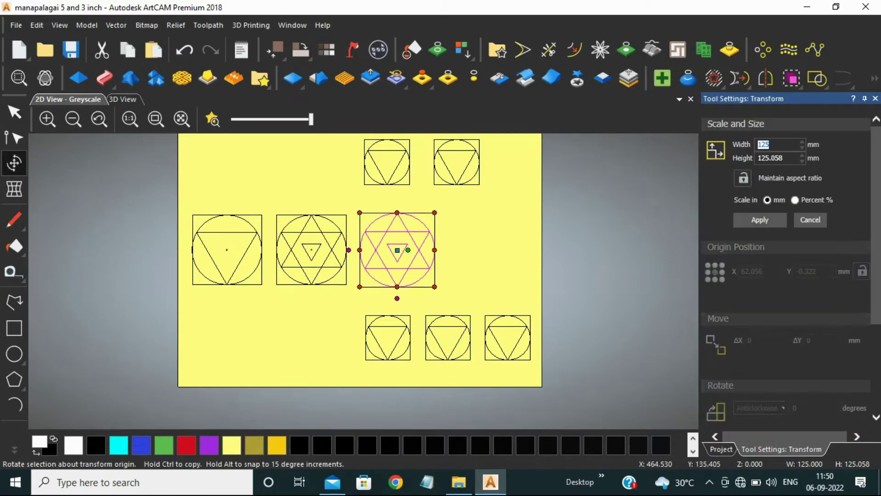
pyautogui.doubleClick(770, 158)
pyautogui.write('117')
pyautogui.click(760, 220)
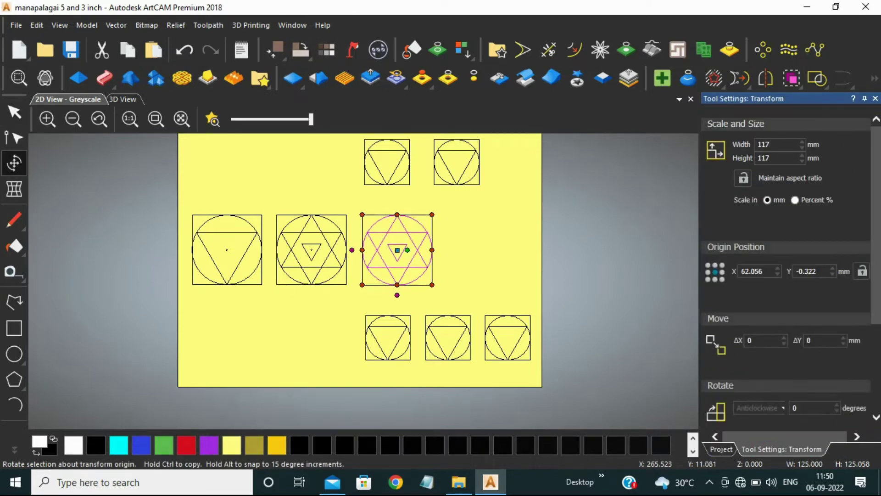
# Measure the gap between the left and middle large designs.
pyautogui.scroll(1, 512, 250)
pyautogui.click(11, 272)
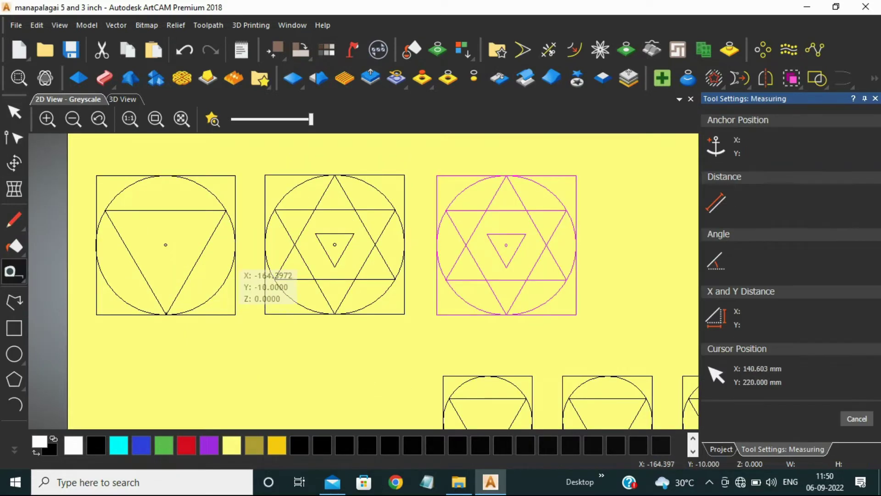
pyautogui.moveTo(235, 254); pyautogui.dragTo(265, 254)
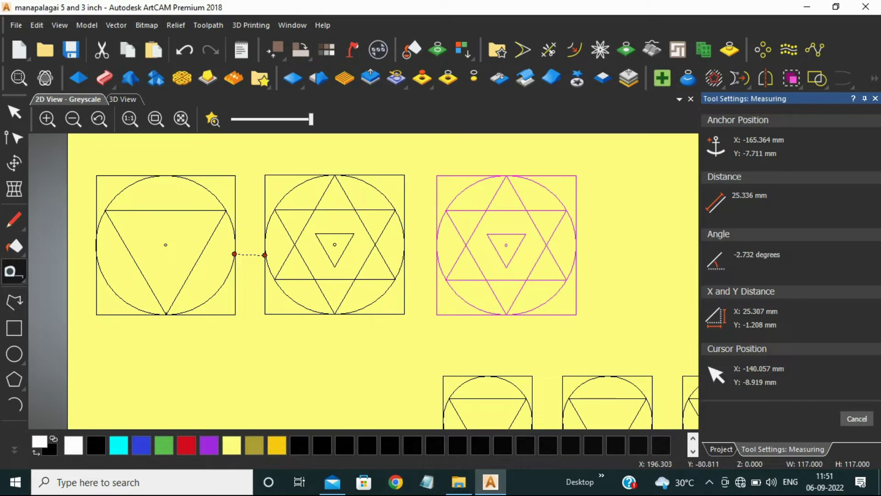
pyautogui.press('Escape')
# Nudge the right large star design further right, away from the middle one.
pyautogui.press('Right')
pyautogui.press('Right')
pyautogui.press('Right')
pyautogui.press('Right')
pyautogui.press('Right')
pyautogui.press('Right')
pyautogui.press('Right')
pyautogui.press('Right')
pyautogui.press('Right')
pyautogui.press('Right')
# Nudge the middle large star design right to a gap of about 31 mm from the left design, and measure that gap.
pyautogui.click(306, 279)
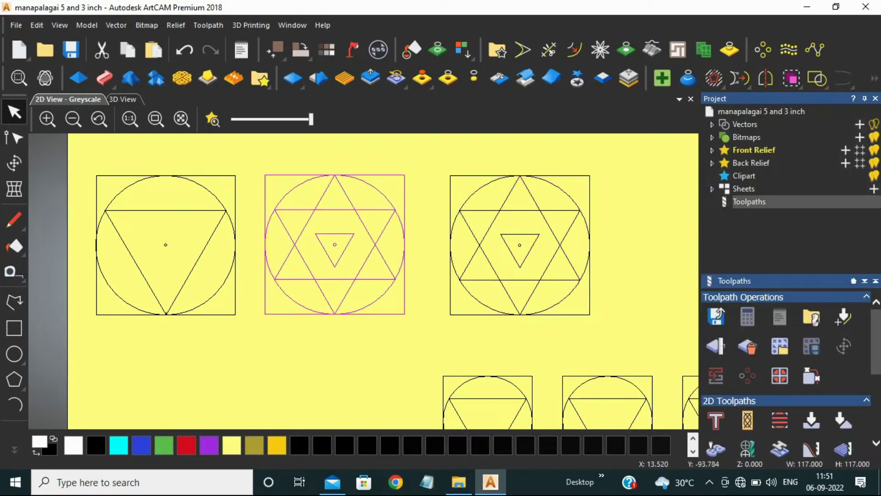
pyautogui.press('Right')
pyautogui.press('Right')
pyautogui.scroll(-2, 449, 357)
pyautogui.scroll(1, 362, 260)
pyautogui.click(14, 272)
pyautogui.scroll(2, 235, 179)
pyautogui.click(446, 266)
pyautogui.moveTo(525, 267); pyautogui.dragTo(520, 266)
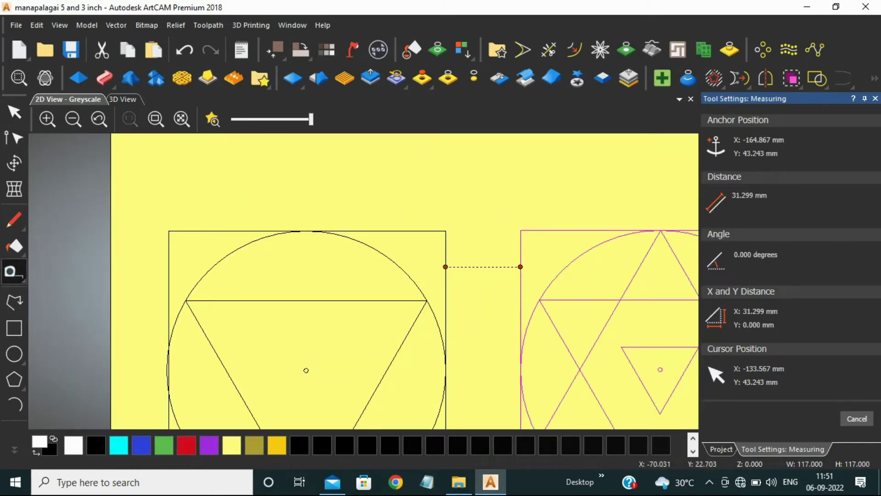
pyautogui.scroll(-5, 443, 236)
pyautogui.scroll(2, 400, 296)
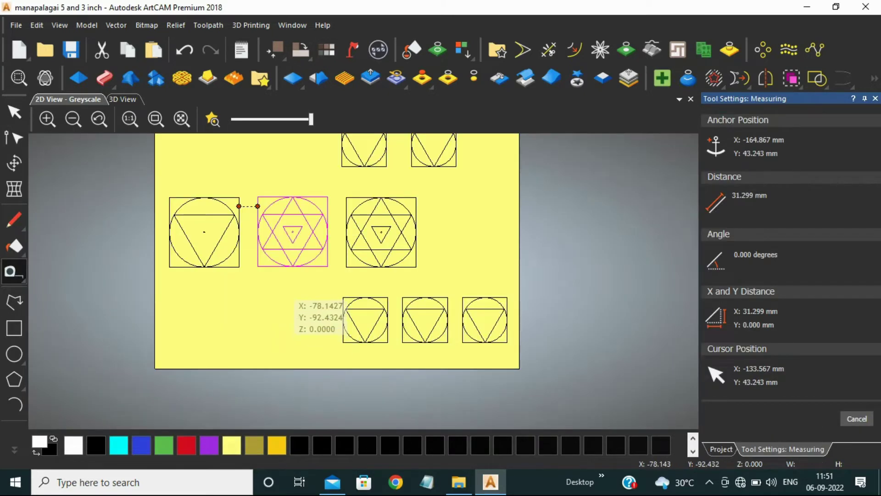
pyautogui.press('Escape')
# Nudge the middle large star design slightly back left.
pyautogui.click(278, 220)
pyautogui.press('Down')
pyautogui.press('Left')
pyautogui.press('Left')
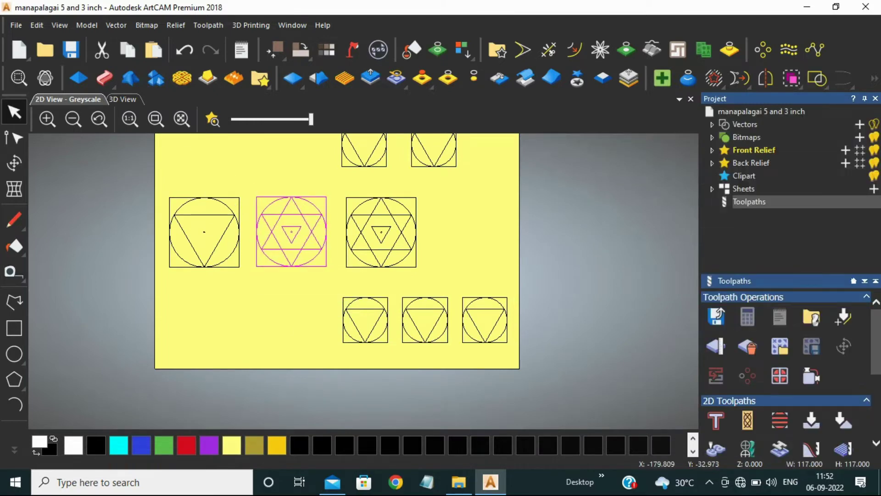
# Nudge the right large star design slightly left, closer to the middle star design.
pyautogui.scroll(2, 231, 229)
pyautogui.scroll(-2, 446, 204)
pyautogui.moveTo(437, 204); pyautogui.dragTo(535, 319)
pyautogui.press('Left')
pyautogui.press('Left')
pyautogui.press('Left')
pyautogui.press('Down')
# Measure the gap between the left and middle large designs again.
pyautogui.moveTo(259, 222); pyautogui.dragTo(217, 231, button='middle')
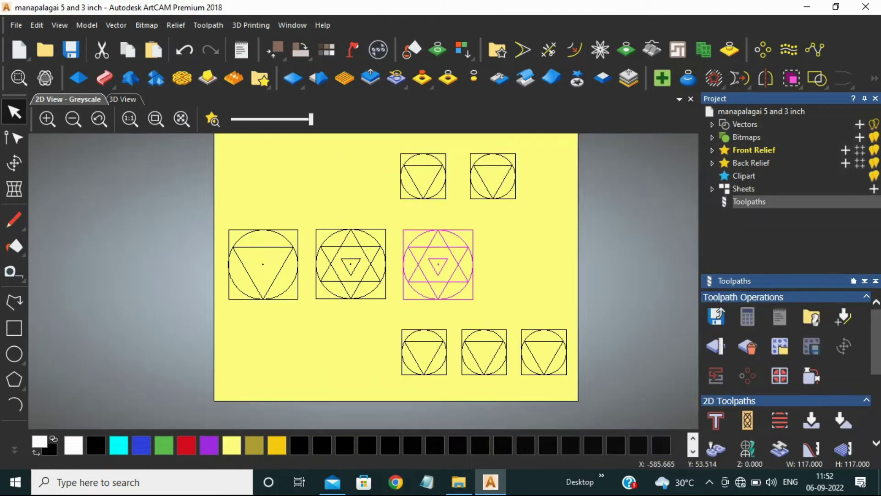
pyautogui.click(13, 272)
pyautogui.scroll(2, 206, 230)
pyautogui.moveTo(394, 246); pyautogui.dragTo(430, 245)
pyautogui.click(14, 112)
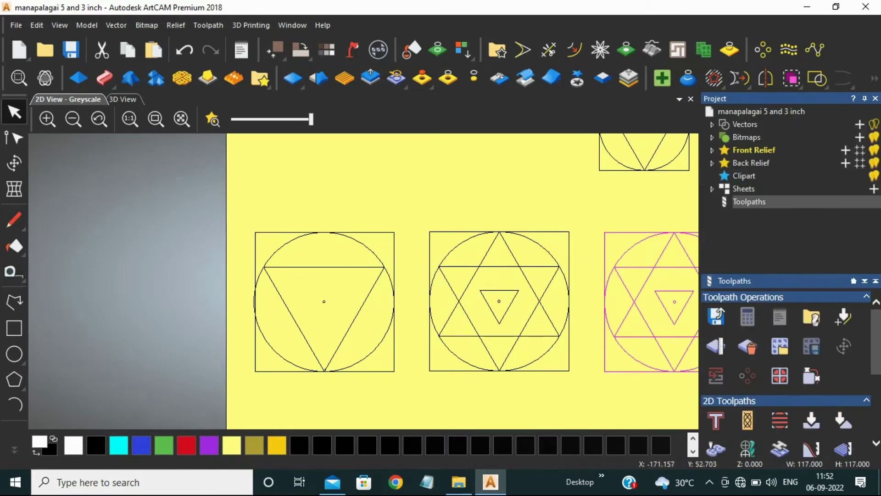
# Nudge the right small design of the upper row right to a gap of about 60 mm from its neighbour.
pyautogui.scroll(-2, 177, 236)
pyautogui.moveTo(444, 148); pyautogui.dragTo(545, 228)
pyautogui.press('Right')
pyautogui.press('Right')
pyautogui.press('Right')
# Measure the gap between the two small designs of the upper row.
pyautogui.click(14, 272)
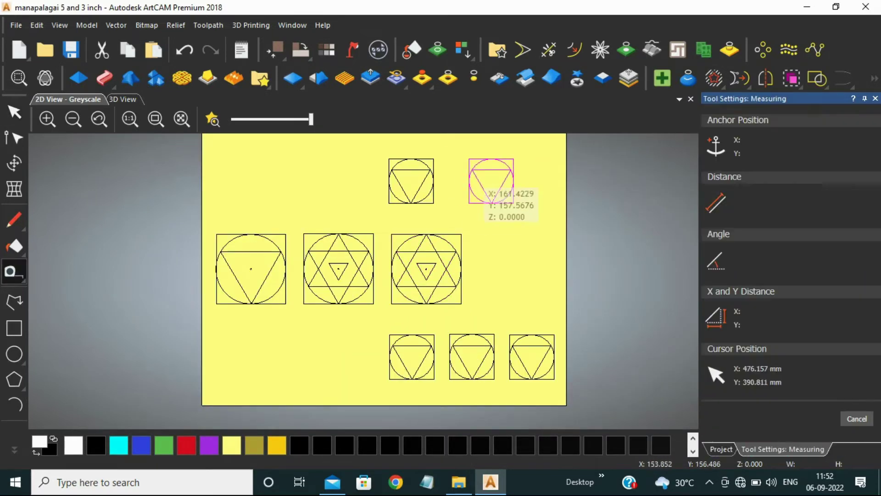
pyautogui.scroll(2, 435, 169)
pyautogui.moveTo(395, 219); pyautogui.dragTo(467, 219)
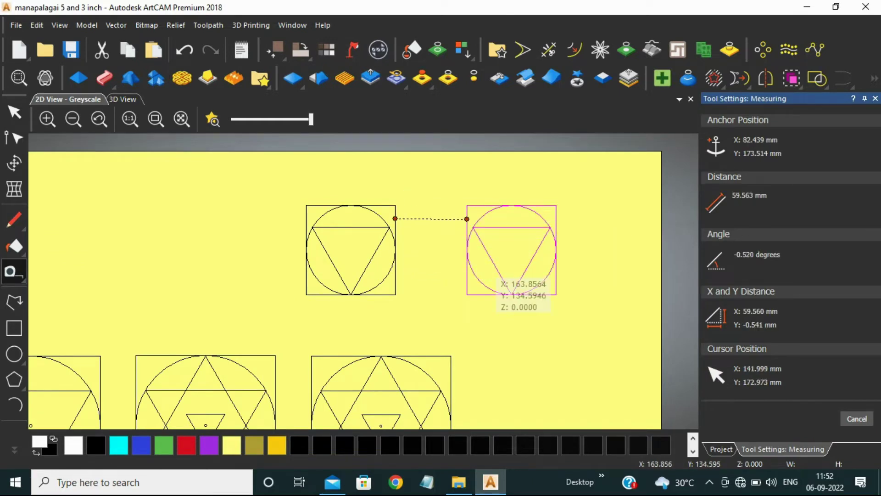
pyautogui.scroll(-2, 497, 278)
pyautogui.press('Escape')
# Resize the left small design of the upper row to 70 × 70 mm.
pyautogui.click(337, 289)
pyautogui.click(14, 163)
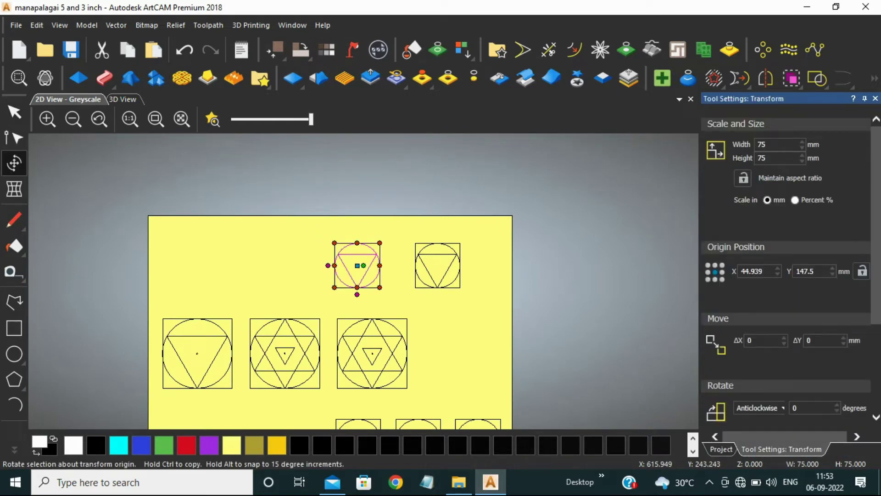
pyautogui.doubleClick(768, 145)
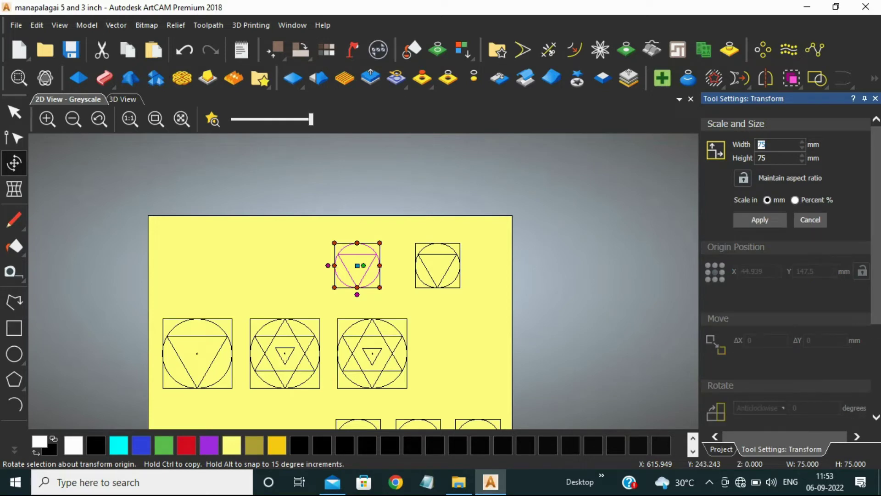
pyautogui.press('Tab')
pyautogui.write('70')
pyautogui.press('Return')
# Resize the right small design of the upper row to 70 × 70 mm.
pyautogui.moveTo(395, 235); pyautogui.dragTo(510, 334)
pyautogui.click(14, 163)
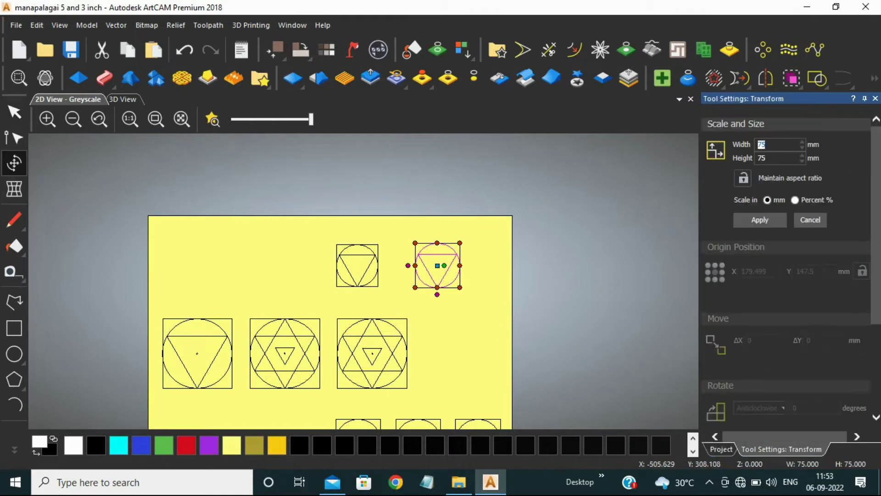
pyautogui.press('Return')
# Nudge the right small design of the upper row left to a gap of about 60 mm from its neighbour, and measure the gap.
pyautogui.scroll(2, 440, 294)
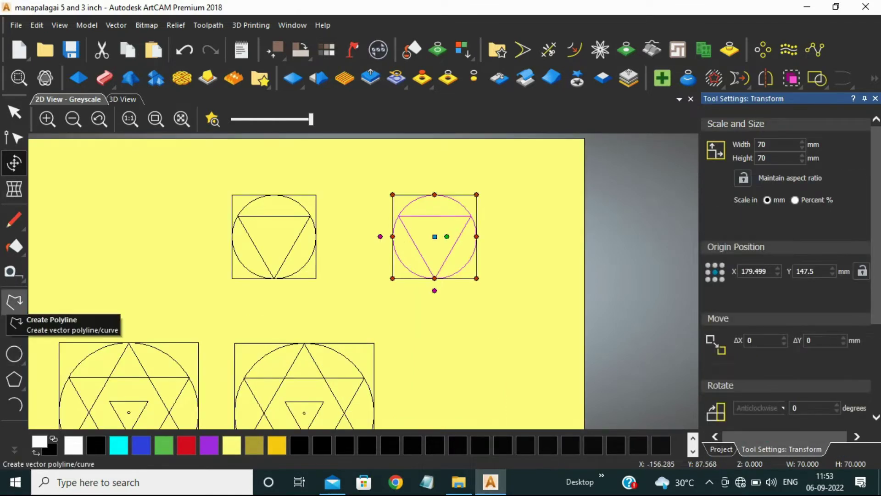
pyautogui.click(14, 272)
pyautogui.click(14, 112)
pyautogui.press('Left')
pyautogui.press('Left')
pyautogui.press('Left')
pyautogui.press('Left')
pyautogui.press('Left')
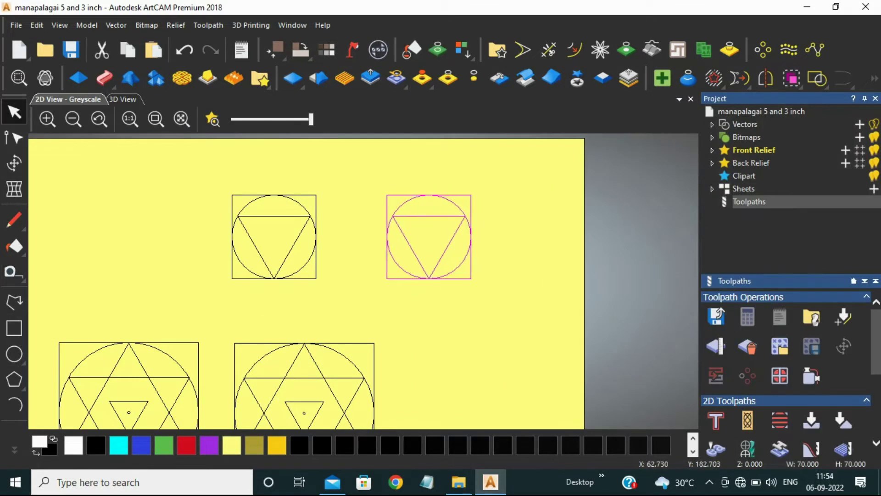
pyautogui.click(13, 272)
pyautogui.moveTo(318, 226); pyautogui.dragTo(385, 226)
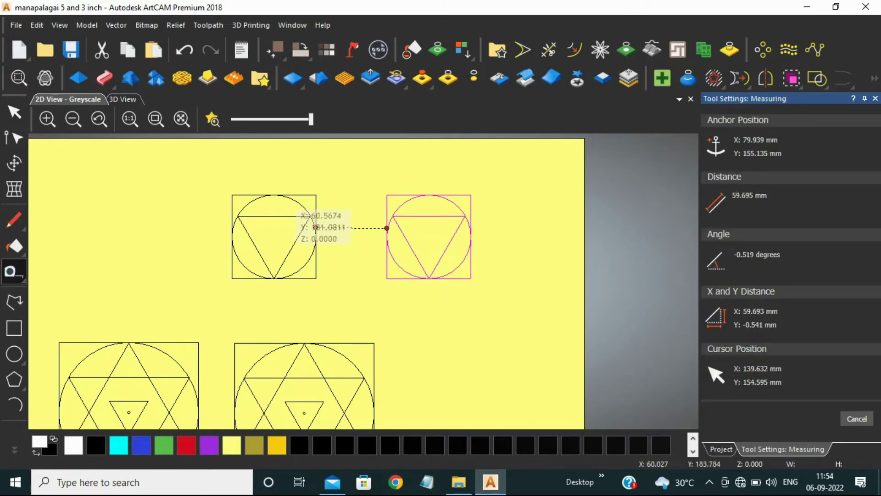
pyautogui.press('Escape')
# Nudge the same small design further left to a gap of about 52 mm, measuring the gap between moves.
pyautogui.press('Left')
pyautogui.click(14, 272)
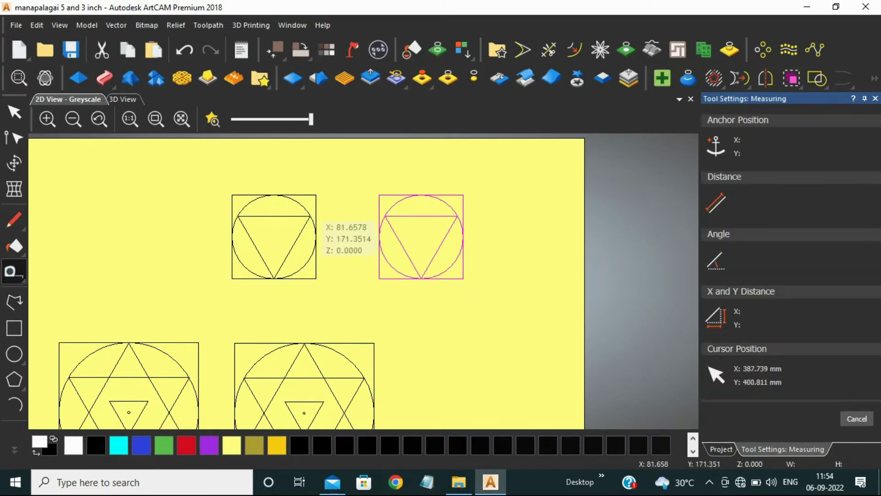
pyautogui.moveTo(317, 204); pyautogui.dragTo(380, 205)
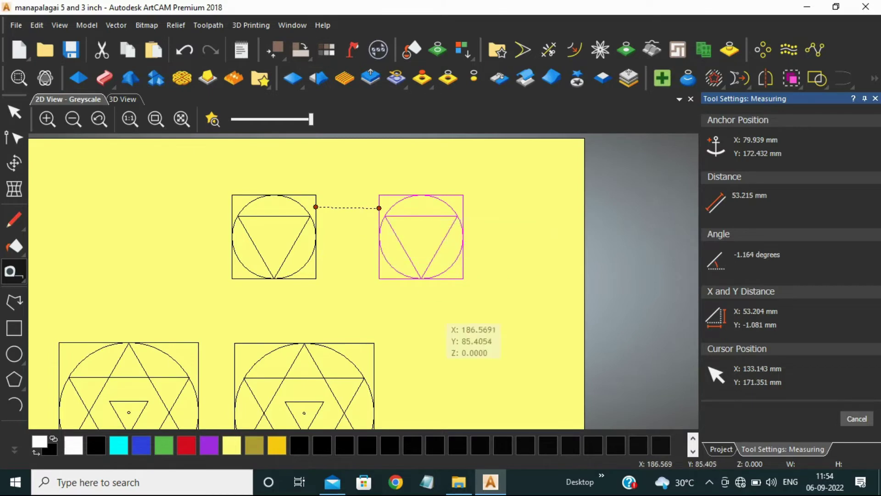
pyautogui.press('Escape')
pyautogui.moveTo(502, 280); pyautogui.dragTo(503, 281)
pyautogui.press('Left')
pyautogui.press('Left')
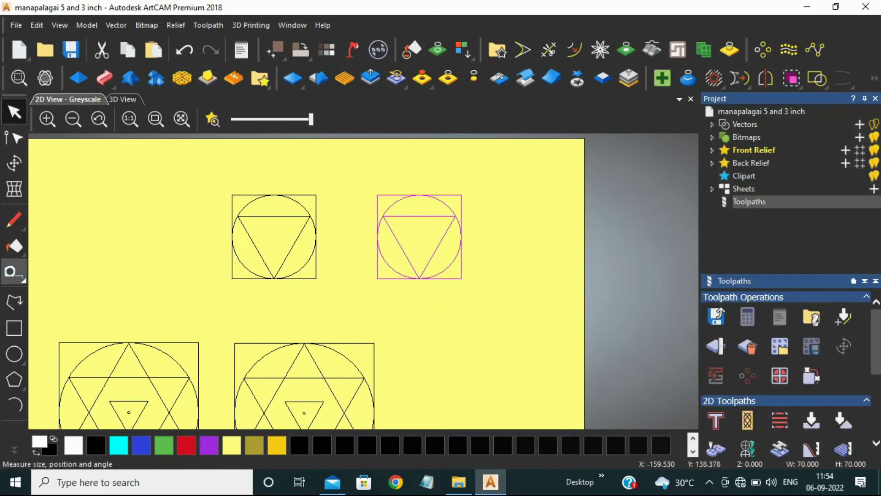
pyautogui.click(14, 272)
pyautogui.moveTo(315, 208); pyautogui.dragTo(377, 207)
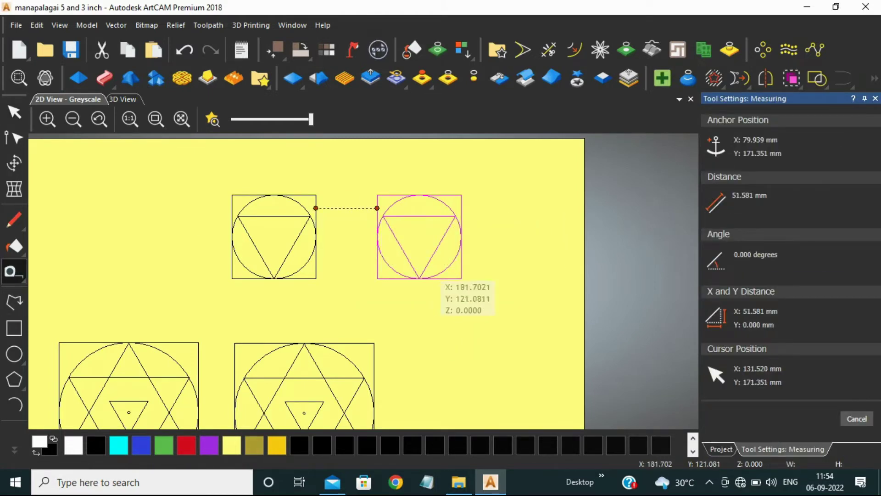
pyautogui.press('Escape')
# Fine-tune the upper-right small design leftward to a gap of about 50 mm, checking the distance after each nudge.
pyautogui.press('Left')
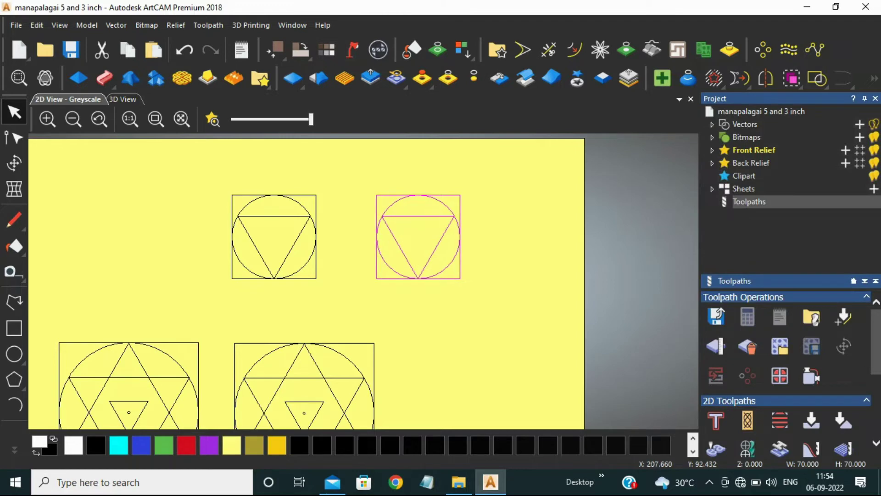
pyautogui.press('m')
pyautogui.moveTo(316, 206); pyautogui.dragTo(376, 207)
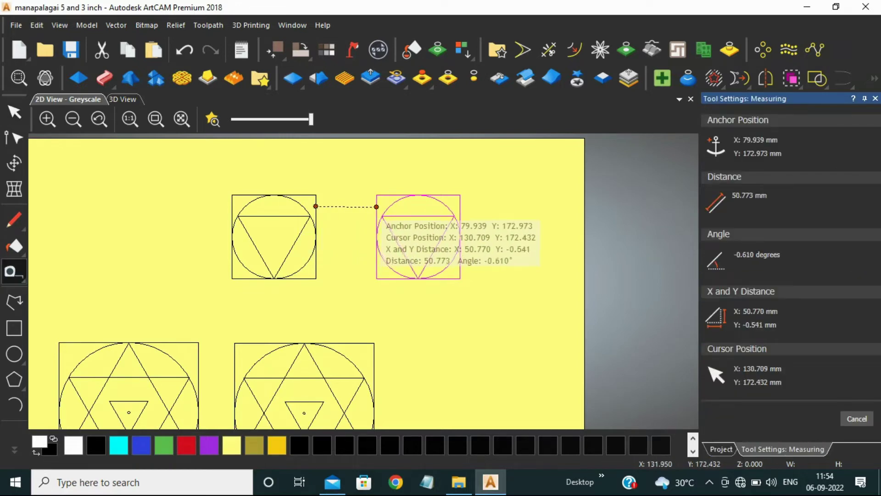
pyautogui.press('Escape')
pyautogui.press('Left')
pyautogui.press('m')
pyautogui.moveTo(315, 204); pyautogui.dragTo(375, 206)
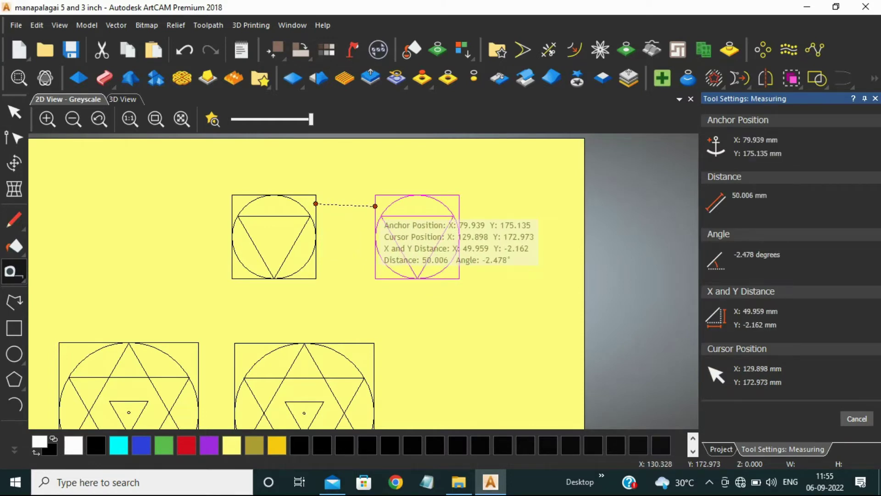
# Resize the left small design of the bottom row to 70 × 70 mm.
pyautogui.scroll(-5, 478, 337)
pyautogui.scroll(3, 415, 314)
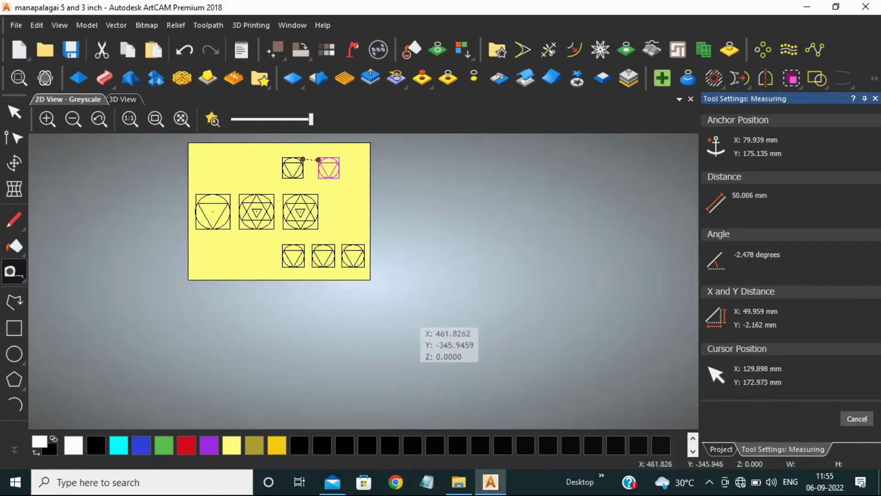
pyautogui.scroll(3, 251, 229)
pyautogui.press('Escape')
pyautogui.moveTo(284, 263); pyautogui.dragTo(399, 357)
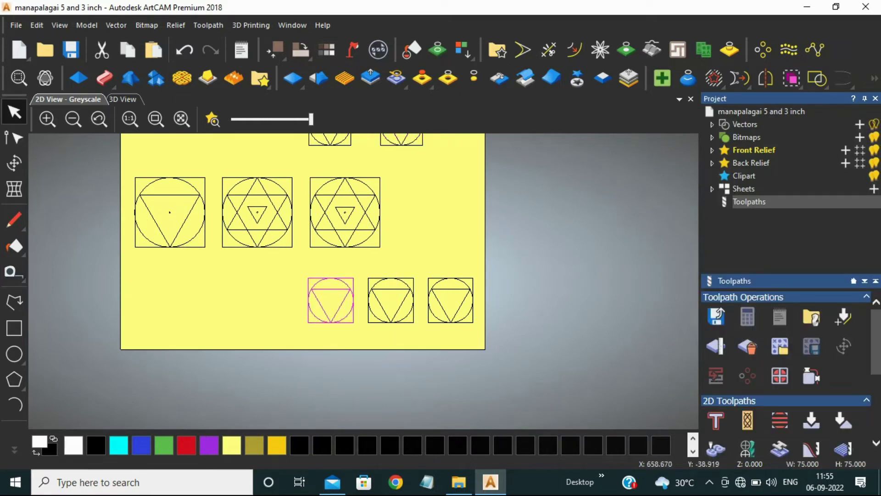
pyautogui.click(15, 163)
pyautogui.write('70')
pyautogui.press('Tab')
pyautogui.write('70')
pyautogui.press('Return')
pyautogui.press('Escape')
# Resize the middle small design of the bottom row to 70 × 70 mm.
pyautogui.moveTo(356, 268); pyautogui.dragTo(462, 342)
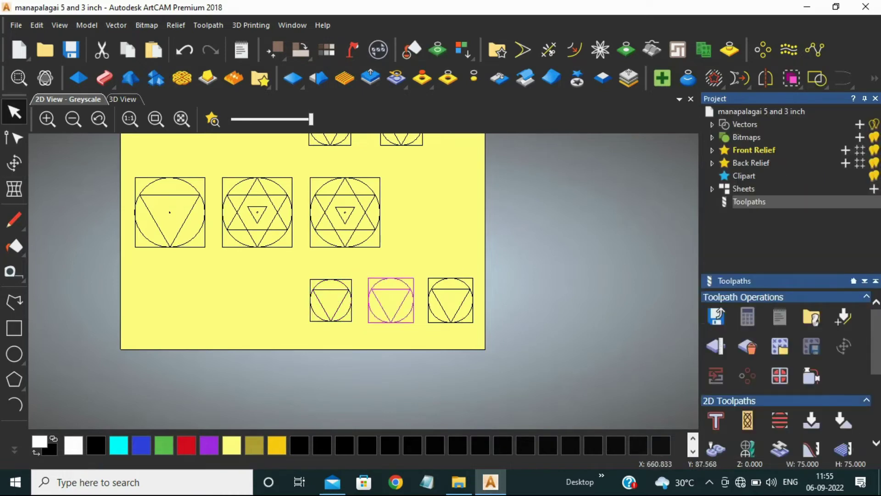
pyautogui.click(14, 162)
pyautogui.write('70')
pyautogui.press('Return')
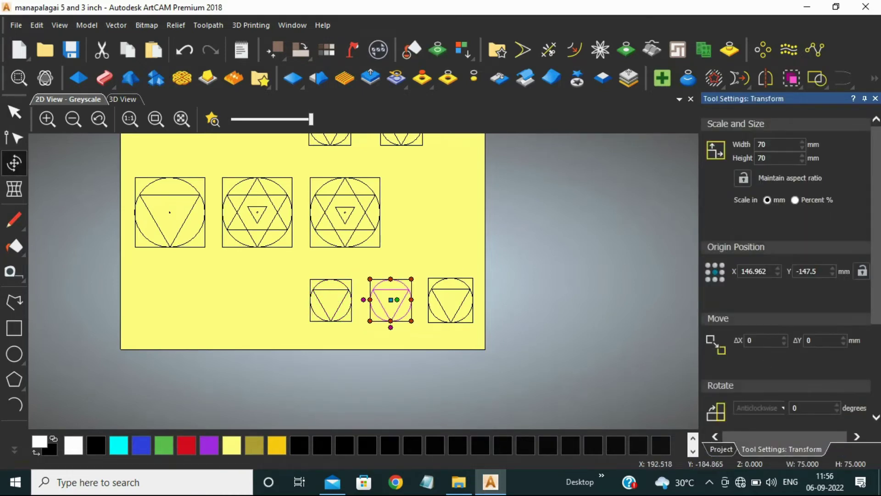
# Resize the right small design of the bottom row to 70 × 70 mm and clear the selection.
pyautogui.click(14, 112)
pyautogui.click(434, 294)
pyautogui.click(15, 163)
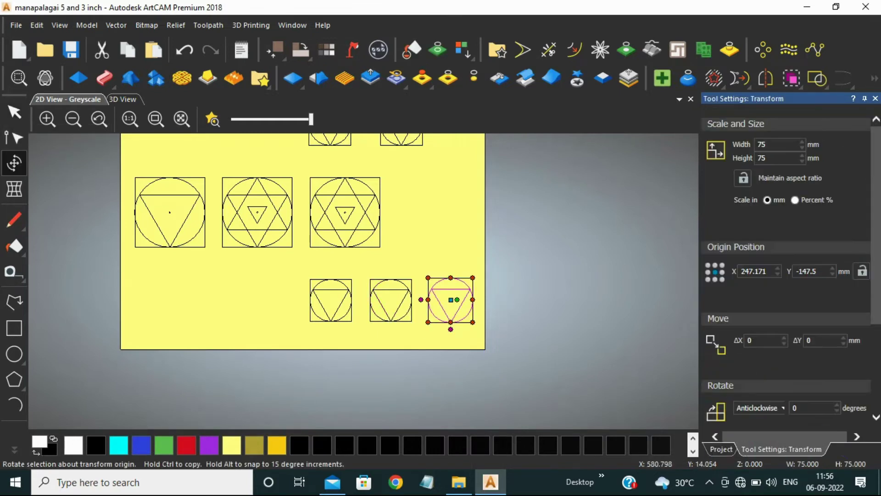
pyautogui.click(767, 145)
pyautogui.press('Tab')
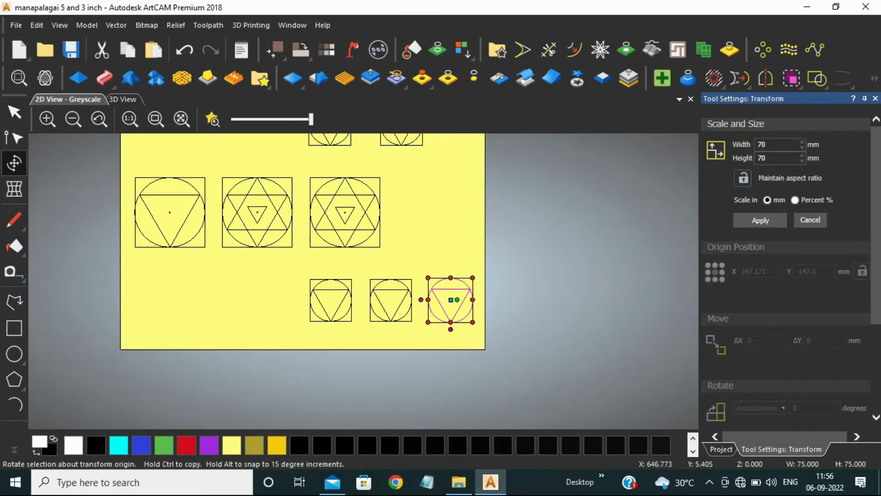
pyautogui.press('Return')
pyautogui.scroll(-1, 364, 281)
pyautogui.click(14, 111)
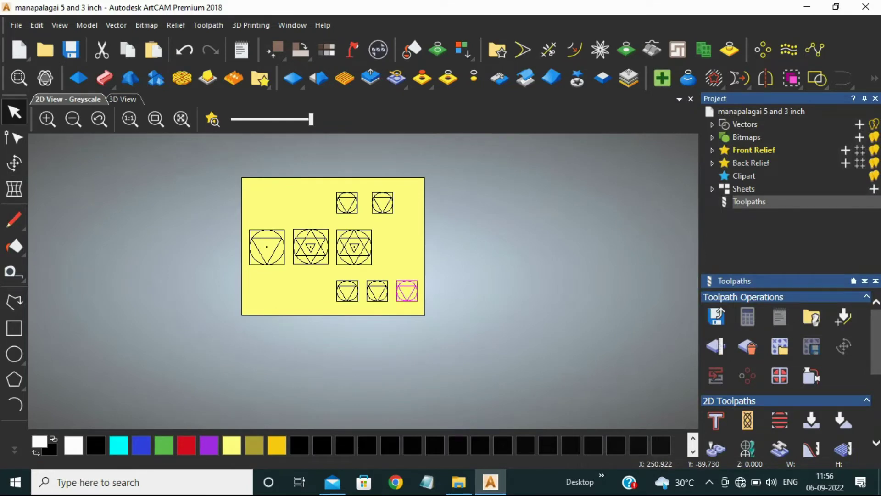
pyautogui.press('Escape')
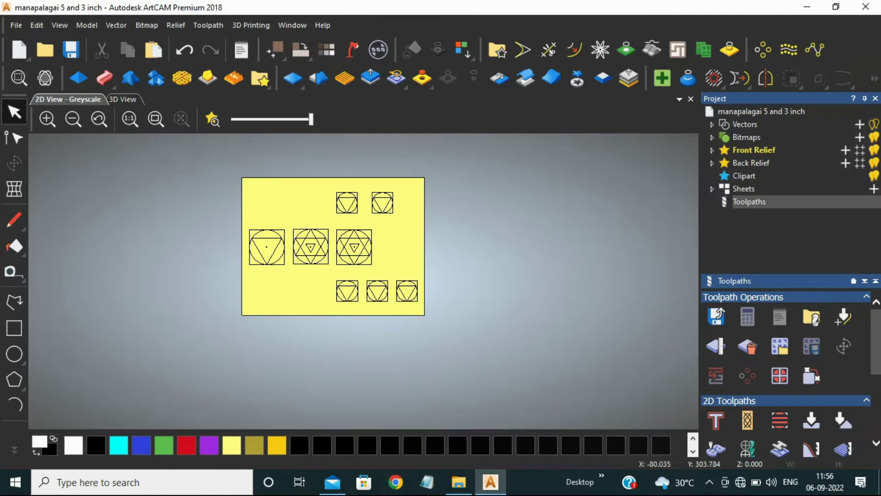
# Measure the gap between the left and middle small designs of the bottom row.
pyautogui.scroll(1, 279, 221)
pyautogui.scroll(-1, 363, 249)
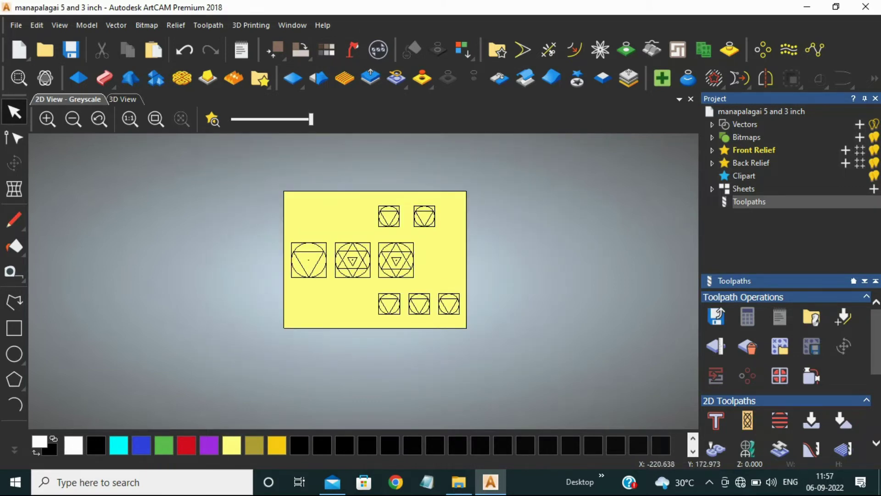
pyautogui.scroll(1, 308, 210)
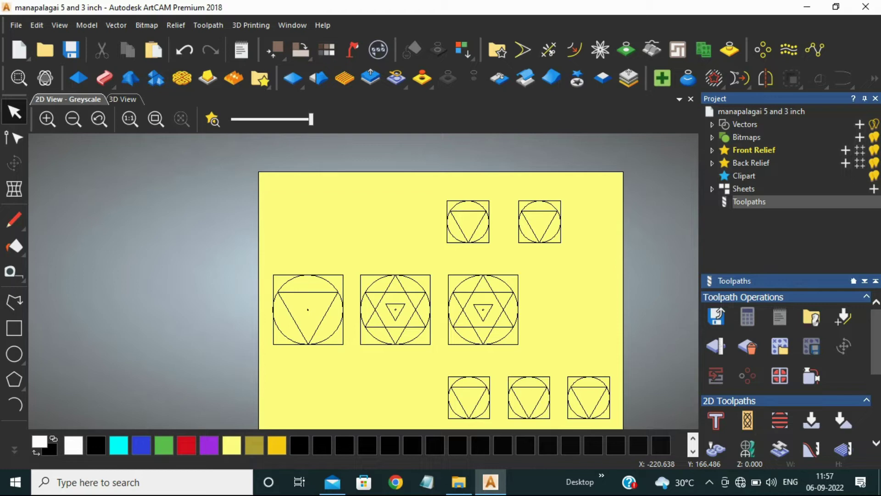
pyautogui.scroll(-1, 284, 159)
pyautogui.click(15, 271)
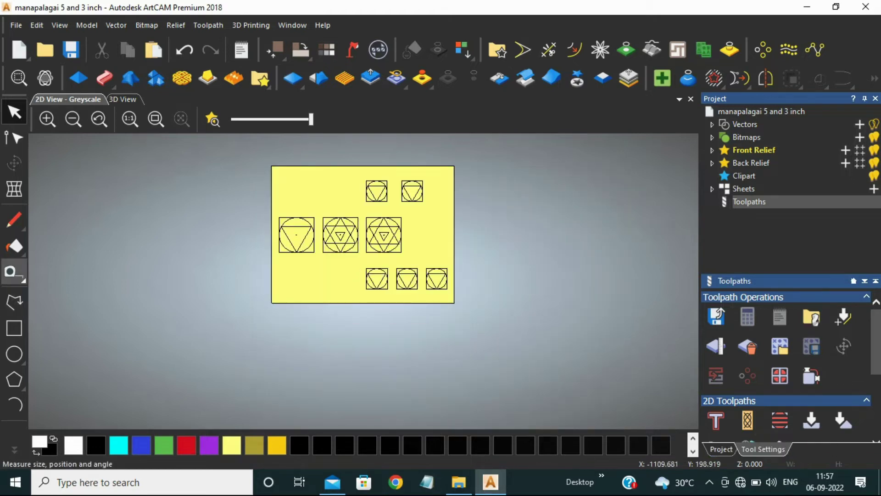
pyautogui.scroll(3, 388, 283)
pyautogui.moveTo(375, 256); pyautogui.dragTo(449, 257)
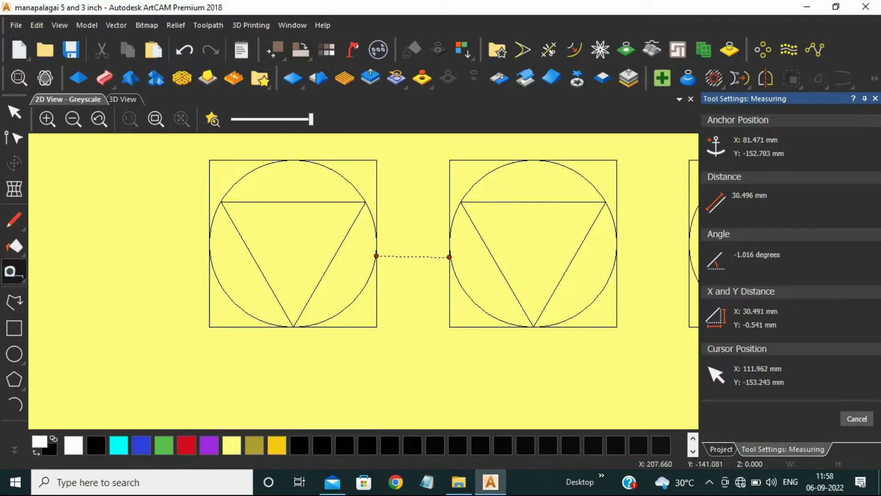
# Measure the margins from the left sheet edge to the large row and from the bottom small row to the right sheet edge.
pyautogui.scroll(-3, 296, 299)
pyautogui.scroll(5, 368, 202)
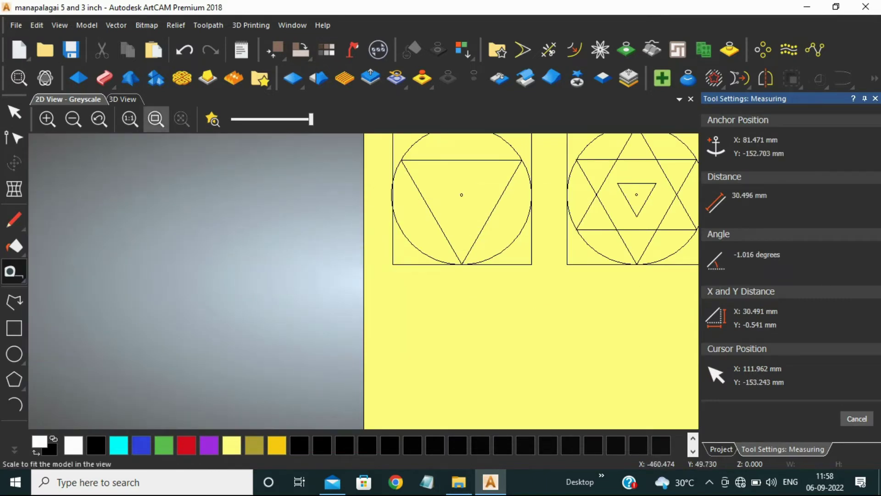
pyautogui.moveTo(364, 194); pyautogui.dragTo(393, 194)
pyautogui.scroll(-4, 303, 243)
pyautogui.scroll(5, 381, 248)
pyautogui.scroll(-2, 242, 222)
pyautogui.scroll(3, 517, 309)
pyautogui.moveTo(502, 305); pyautogui.dragTo(529, 304)
pyautogui.scroll(-3, 639, 229)
pyautogui.scroll(1, 333, 310)
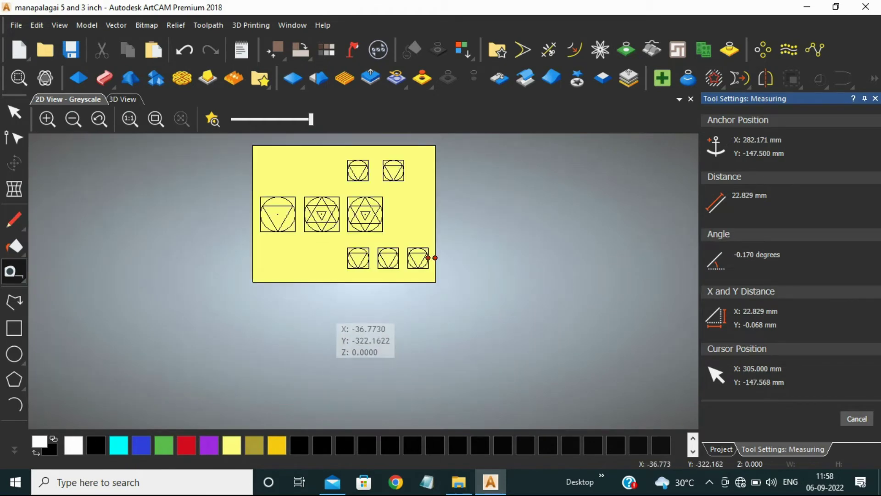
# Nudge the row of large designs slightly right and the bottom row of small designs slightly left.
pyautogui.click(15, 112)
pyautogui.moveTo(235, 178); pyautogui.dragTo(427, 240)
pyautogui.press('Right')
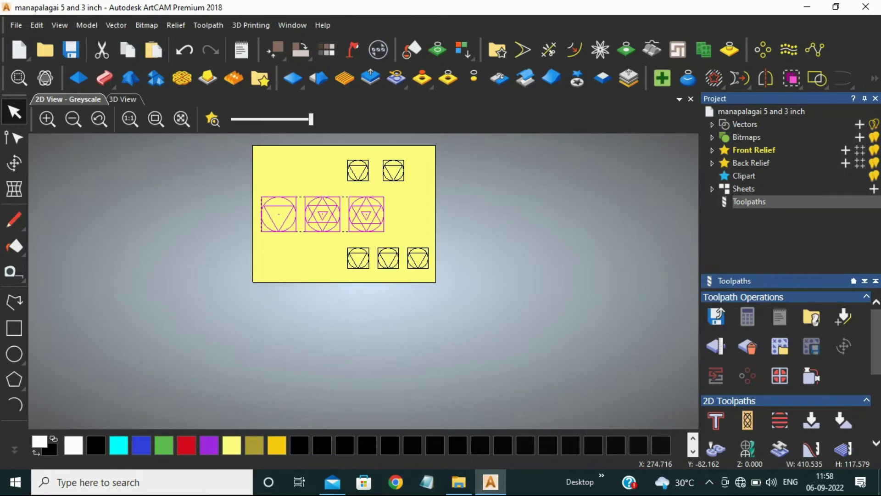
pyautogui.scroll(1, 239, 183)
pyautogui.moveTo(427, 294); pyautogui.dragTo(656, 367)
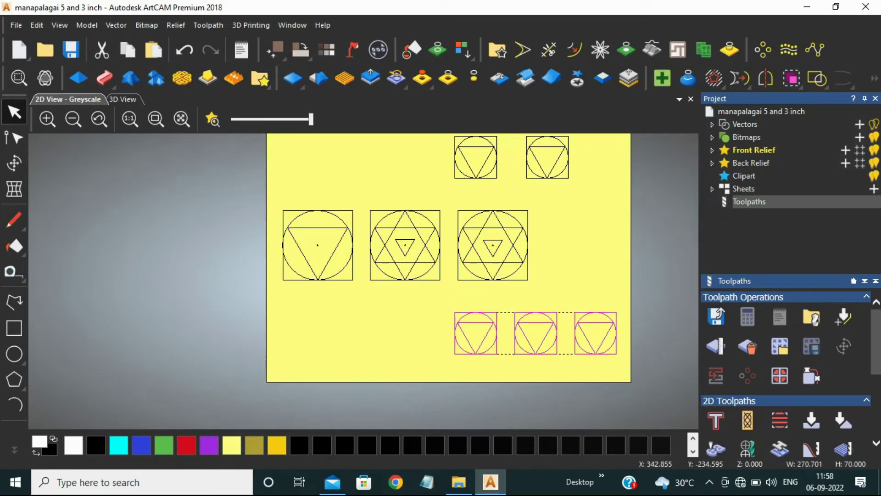
# Measure the margin between the left sheet edge and the first large design.
pyautogui.click(14, 271)
pyautogui.scroll(1, 323, 239)
pyautogui.moveTo(210, 251); pyautogui.dragTo(242, 251)
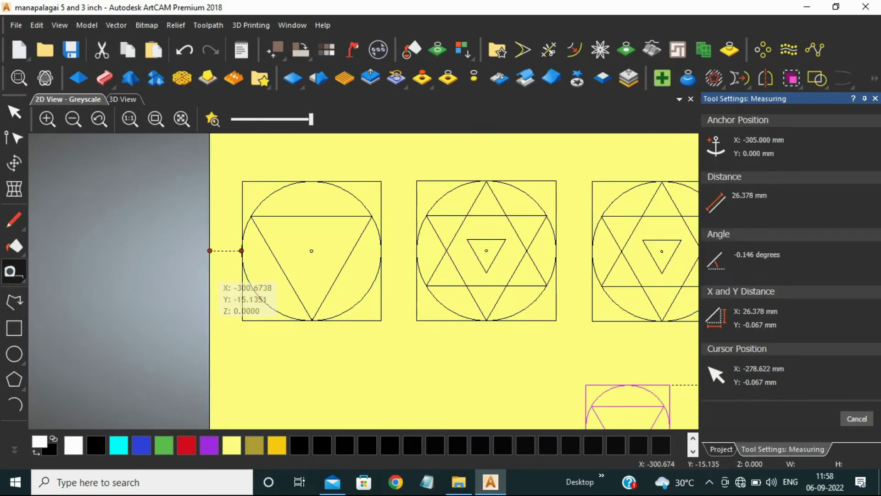
pyautogui.scroll(-2, 230, 270)
pyautogui.scroll(2, 404, 322)
pyautogui.scroll(-2, 484, 219)
pyautogui.scroll(1, 248, 246)
# Nudge the three large designs further right together and check their margin to the left sheet edge.
pyautogui.click(14, 112)
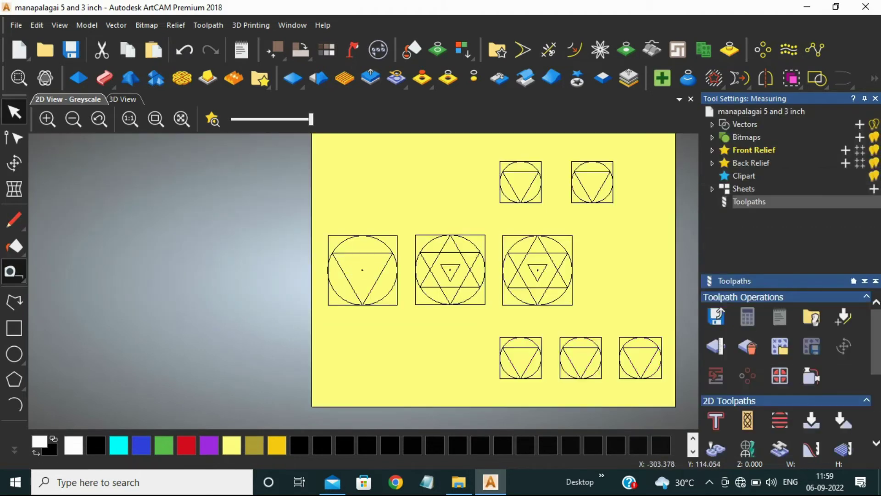
pyautogui.moveTo(278, 205); pyautogui.dragTo(789, 406)
pyautogui.click(288, 212)
pyautogui.moveTo(288, 212); pyautogui.dragTo(622, 312)
pyautogui.press('Right')
pyautogui.press('Right')
pyautogui.press('Right')
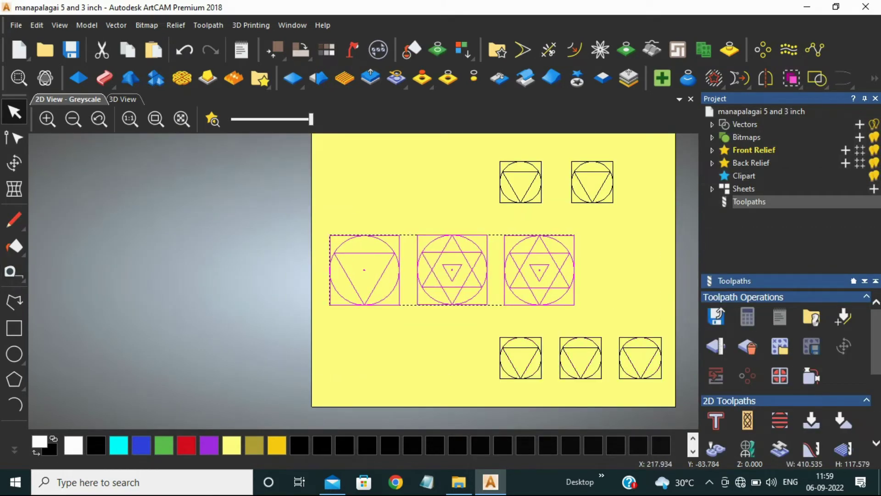
pyautogui.click(14, 271)
pyautogui.scroll(2, 225, 294)
pyautogui.scroll(-2, 357, 263)
pyautogui.scroll(1, 413, 279)
# Nudge the bottom row of small designs left to a margin of about 26 mm from the right sheet edge, and measure it.
pyautogui.moveTo(397, 252)
pyautogui.mouseDown()
pyautogui.moveTo(434, 252)
pyautogui.moveTo(697, 359)
pyautogui.mouseUp()
pyautogui.scroll(-2, 180, 232)
pyautogui.scroll(1, 459, 324)
pyautogui.click(14, 112)
pyautogui.press('Left')
pyautogui.press('Left')
pyautogui.press('m')
pyautogui.scroll(2, 655, 331)
pyautogui.moveTo(616, 307); pyautogui.dragTo(648, 309)
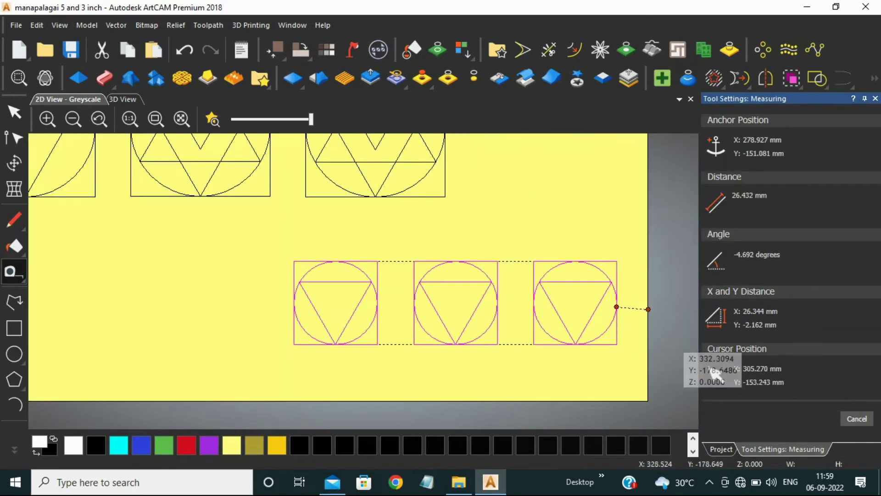
# Nudge the bottom row of small designs further left to a right margin of about 27 mm, and measure it.
pyautogui.click(14, 112)
pyautogui.moveTo(278, 232); pyautogui.dragTo(733, 382)
pyautogui.press('Left')
pyautogui.press('Left')
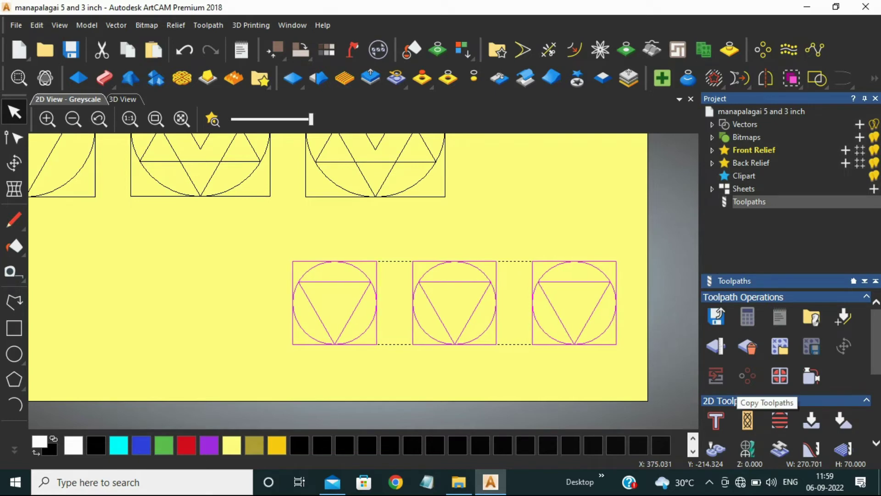
pyautogui.press('m')
pyautogui.moveTo(615, 297); pyautogui.dragTo(647, 296)
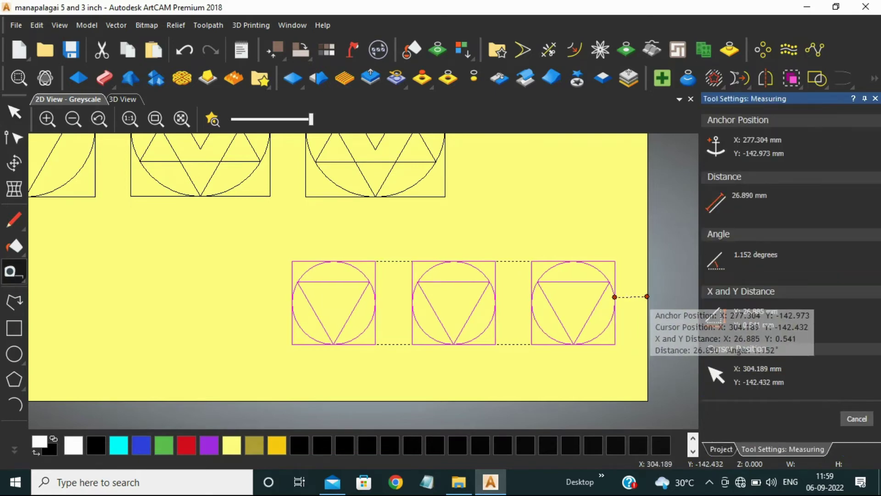
# Fine-tune the bottom small row leftward to a margin of about 31 mm from the right sheet edge, measuring the distance.
pyautogui.click(14, 112)
pyautogui.moveTo(241, 239); pyautogui.dragTo(722, 399)
pyautogui.press('Left')
pyautogui.press('Left')
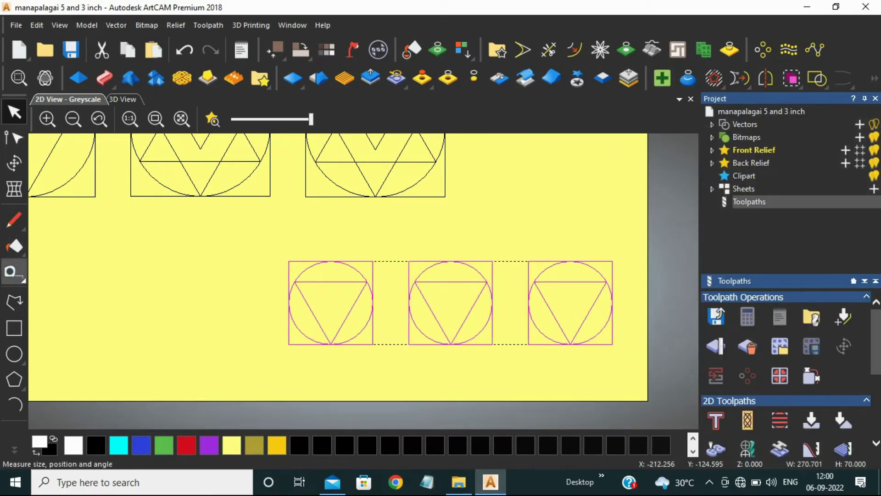
pyautogui.click(14, 271)
pyautogui.click(614, 298)
pyautogui.moveTo(648, 296); pyautogui.dragTo(612, 296)
pyautogui.scroll(-3, 541, 316)
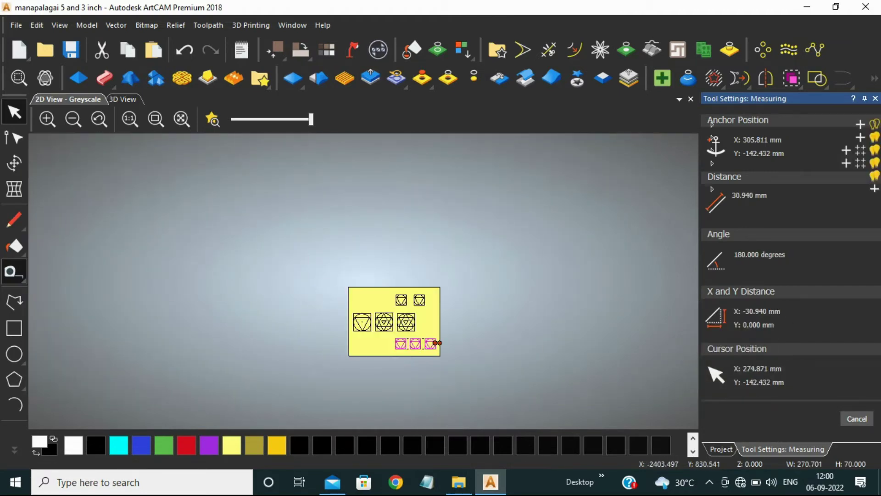
pyautogui.click(15, 112)
pyautogui.scroll(1, 449, 323)
pyautogui.scroll(2, 377, 182)
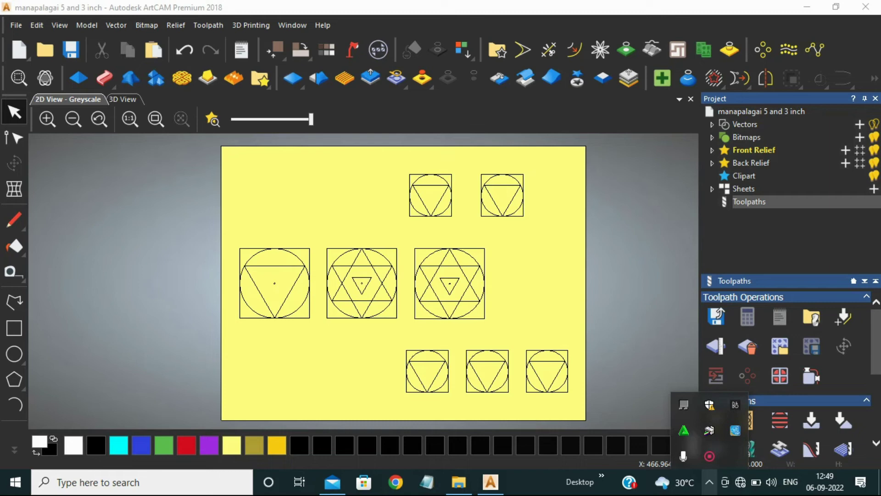
# Select all the designs on the sheet and start a 2D profile toolpath with a finish depth of 3 mm.
pyautogui.click(573, 357)
pyautogui.scroll(-1, 389, 303)
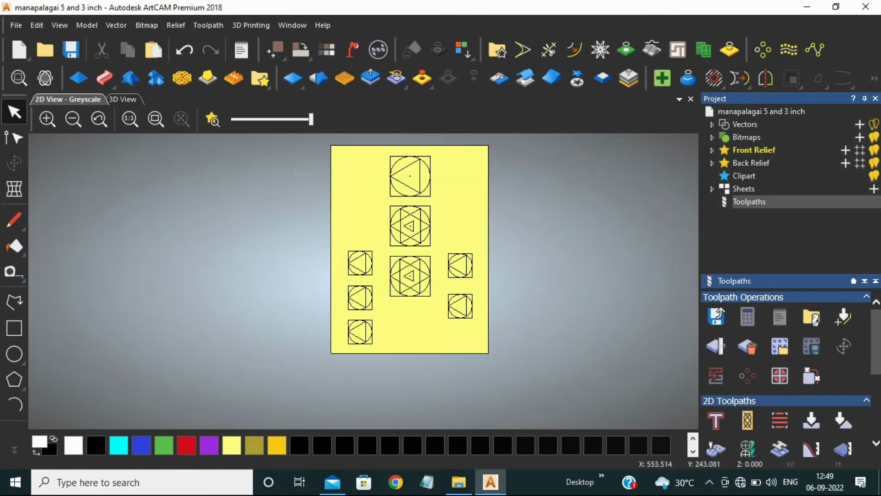
pyautogui.moveTo(305, 138); pyautogui.dragTo(498, 362)
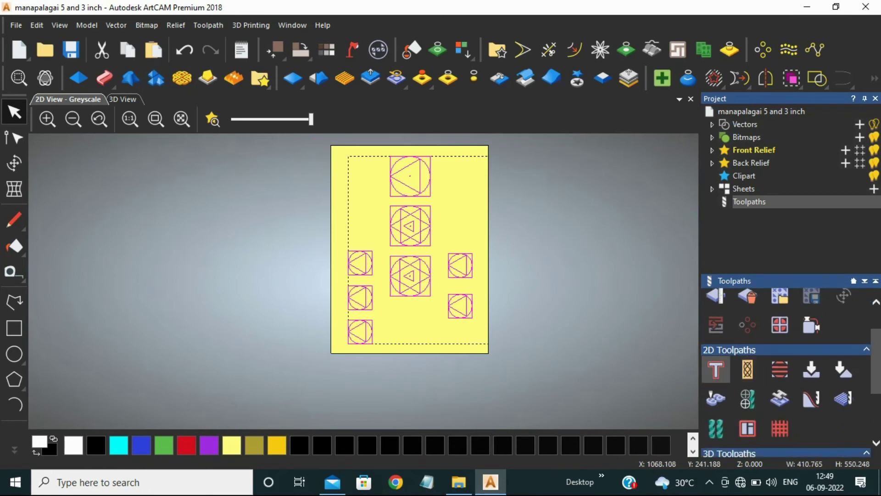
pyautogui.click(715, 369)
pyautogui.click(558, 136)
pyautogui.click(546, 180)
pyautogui.doubleClick(563, 204)
pyautogui.write('3')
pyautogui.scroll(-1, 569, 206)
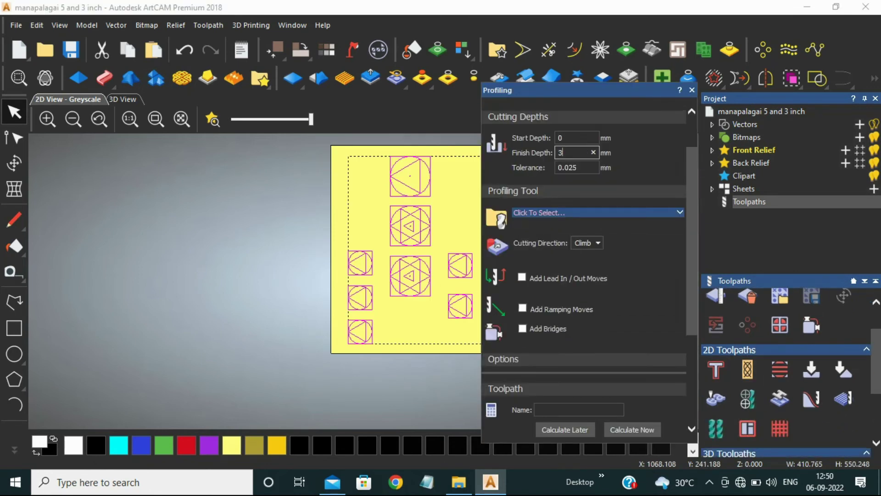
# Choose the V-Bit 32 mm 90 degree as the profiling tool.
pyautogui.click(540, 212)
pyautogui.scroll(-1, 322, 293)
pyautogui.click(321, 296)
pyautogui.click(582, 353)
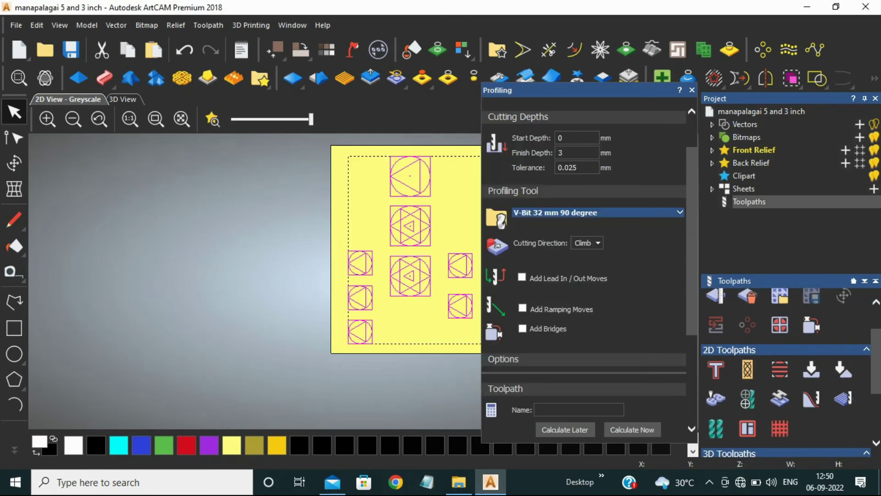
# Set the V-bit's stepover to 2 mm, stepdown to 3 mm, feed and plunge rates to 10 mm/sec, and calculate the toolpath.
pyautogui.click(680, 212)
pyautogui.scroll(-1, 573, 320)
pyautogui.click(572, 226)
pyautogui.press('BackSpace')
pyautogui.write('2')
pyautogui.press('Tab')
pyautogui.write('10')
pyautogui.press('Tab')
pyautogui.write('10')
pyautogui.hotkey('shift', 'Tab')
pyautogui.write('3')
pyautogui.press('Tab')
pyautogui.press('Tab')
pyautogui.write('10')
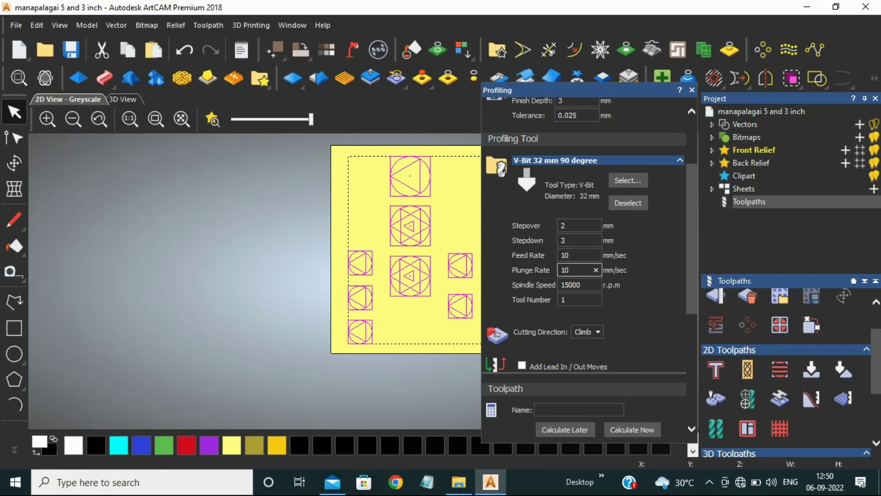
pyautogui.press('Return')
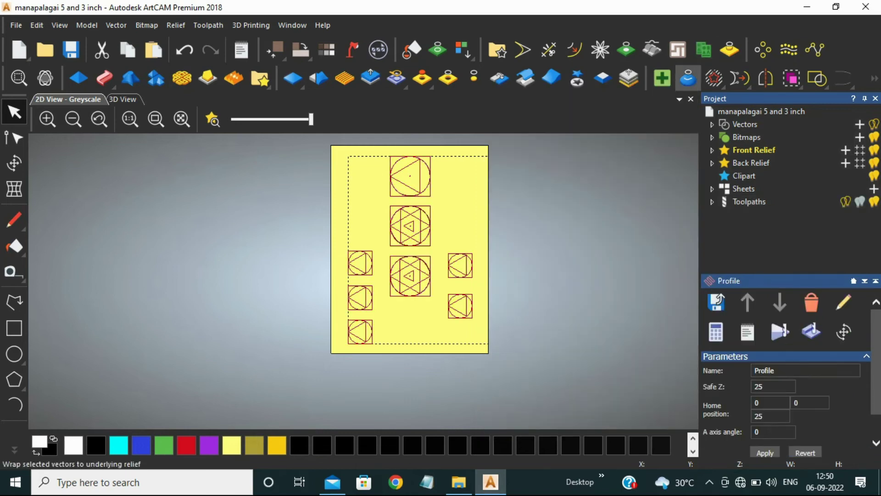
# Simulate the profile toolpath on the whole model at standard resolution.
pyautogui.click(779, 331)
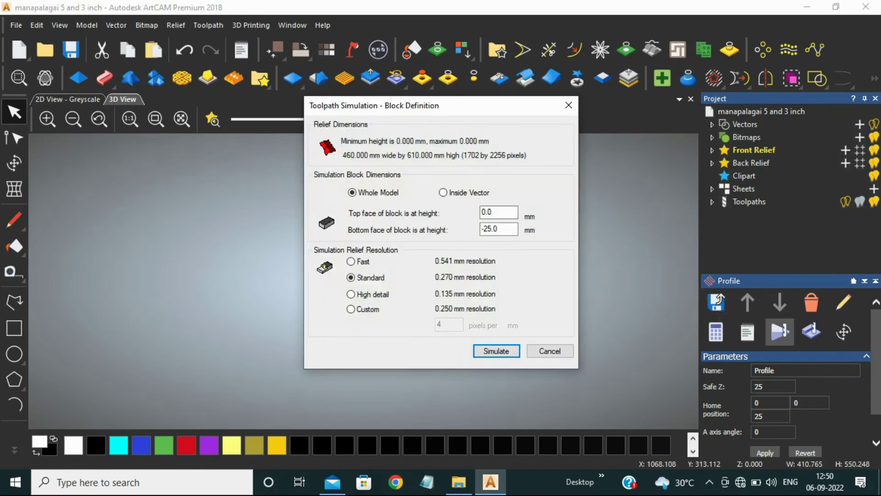
pyautogui.press('Return')
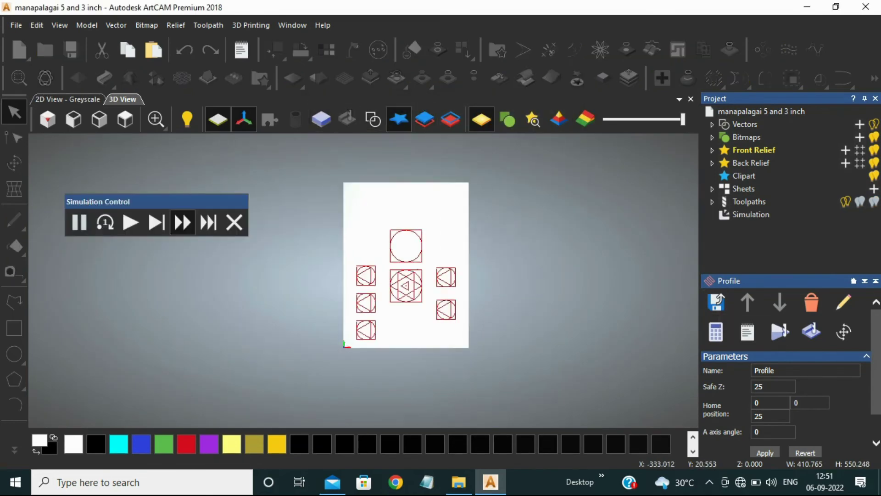
# Examine the simulated V-grooves in 3D, including the inner triangle and centre dot of a star design.
pyautogui.scroll(4, 384, 211)
pyautogui.scroll(-4, 367, 267)
pyautogui.click(47, 119)
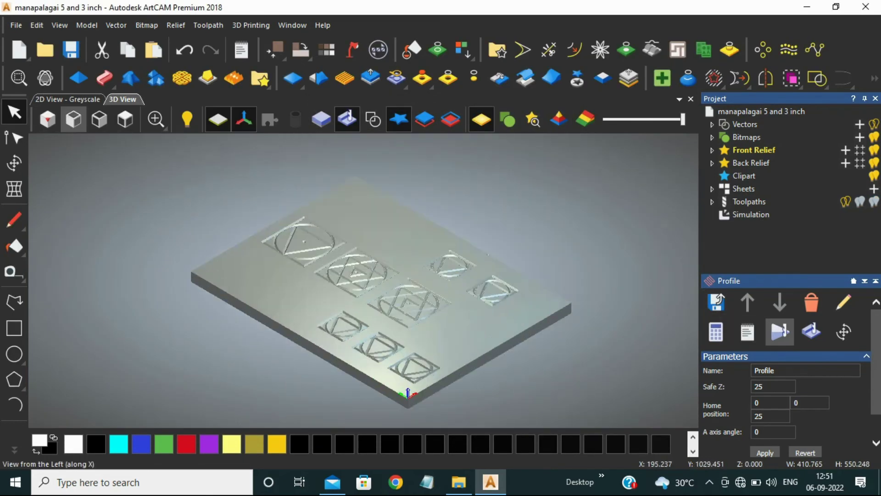
pyautogui.moveTo(413, 220); pyautogui.dragTo(368, 257)
pyautogui.scroll(7, 368, 208)
pyautogui.scroll(-3, 363, 280)
pyautogui.scroll(8, 362, 279)
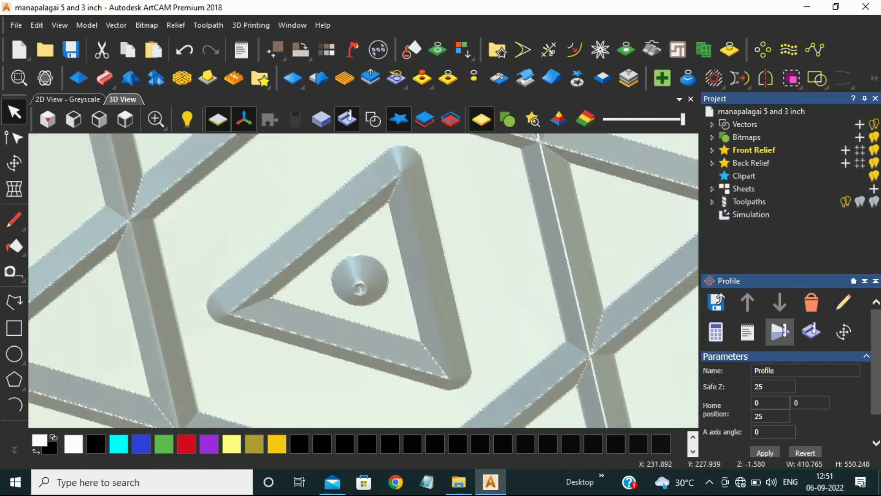
pyautogui.scroll(-10, 359, 281)
# Start saving the Profile toolpath and name its output file Manapalagai 4.75 and 2.75 incn.
pyautogui.click(716, 302)
pyautogui.click(574, 343)
pyautogui.click(533, 344)
pyautogui.press('BackSpace')
pyautogui.write('4.75 and 3 incn')
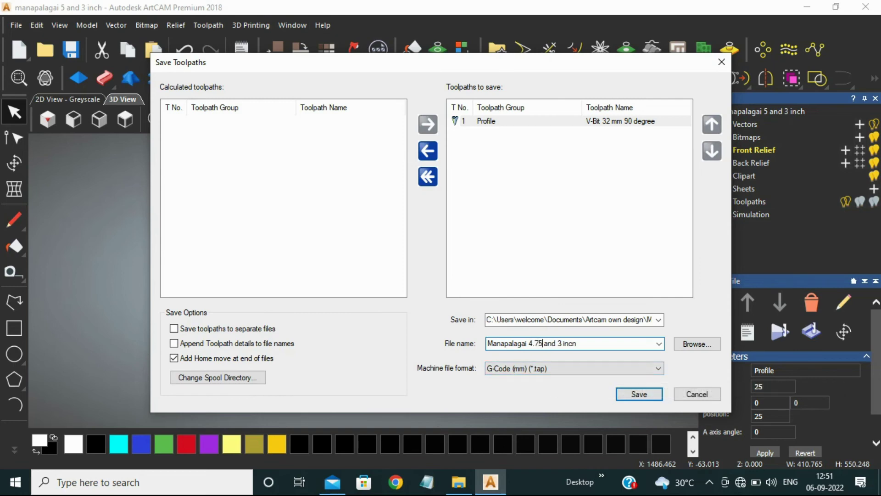
pyautogui.moveTo(674, 482)
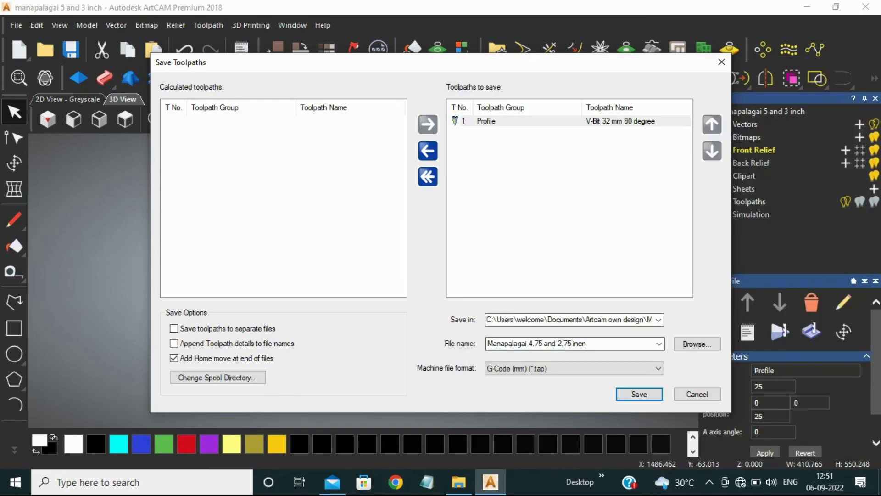
# Copy the toolpath's full file name for reuse and save the toolpath in G-Code (mm) (*.tap) format.
pyautogui.moveTo(592, 344); pyautogui.dragTo(485, 344)
pyautogui.hotkey('ctrl', 'c')
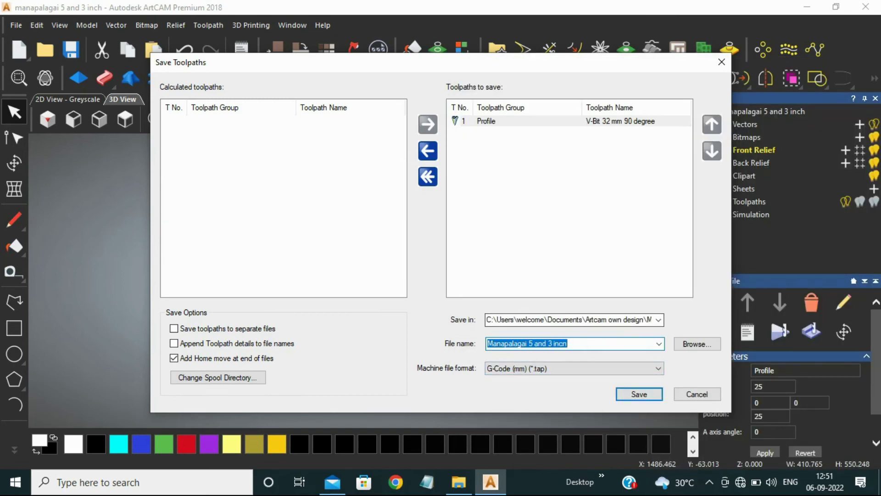
pyautogui.click(592, 344)
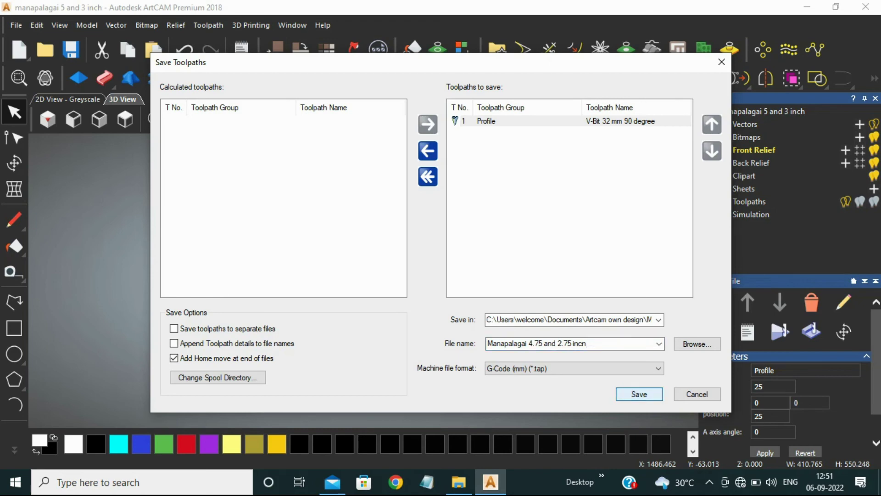
pyautogui.press('Return')
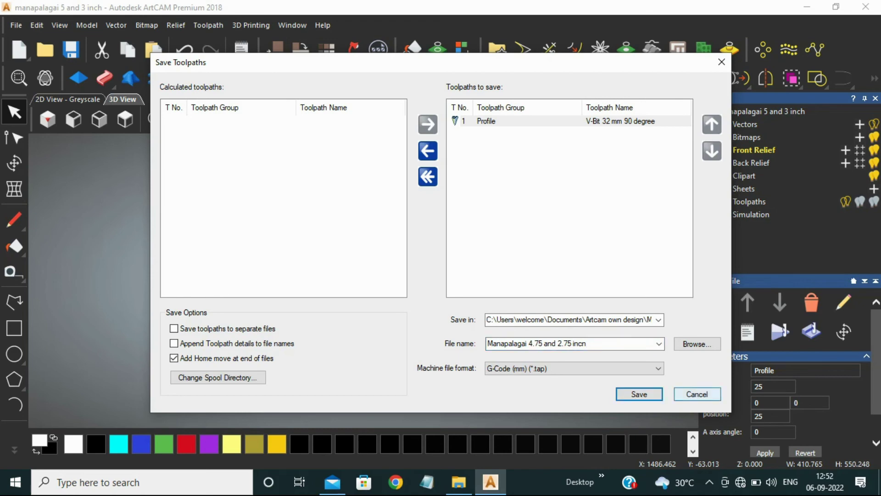
# Save the model as a new file, pasting the copied name Manapalagai 4.75 and 2.75 incn.
pyautogui.hotkey('alt', 'f')
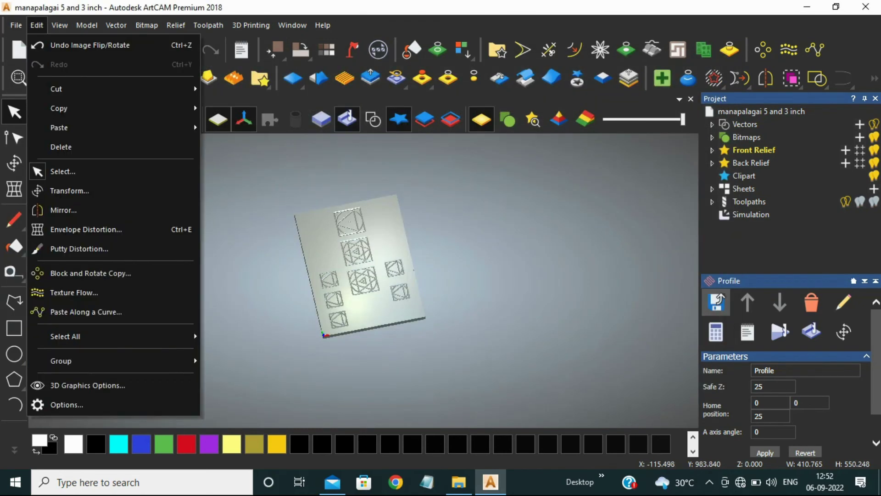
pyautogui.click(45, 150)
pyautogui.hotkey('ctrl', 'v')
pyautogui.press('Return')
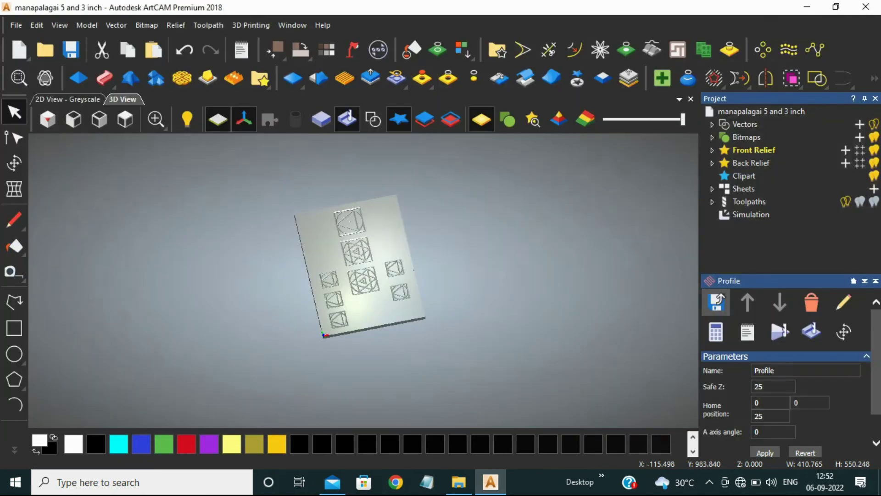
# Close ArtCAM and select the Manapalagai 4.75 and 2.75 incn model and toolpath files in the Manapalagai folder.
pyautogui.click(866, 7)
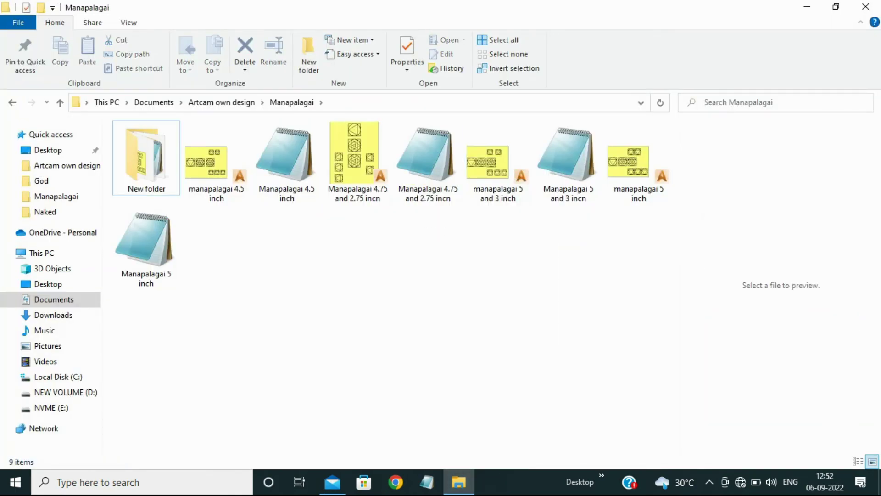
pyautogui.click(353, 156)
pyautogui.keyDown('ctrl'); pyautogui.click(428, 156); pyautogui.keyUp('ctrl')
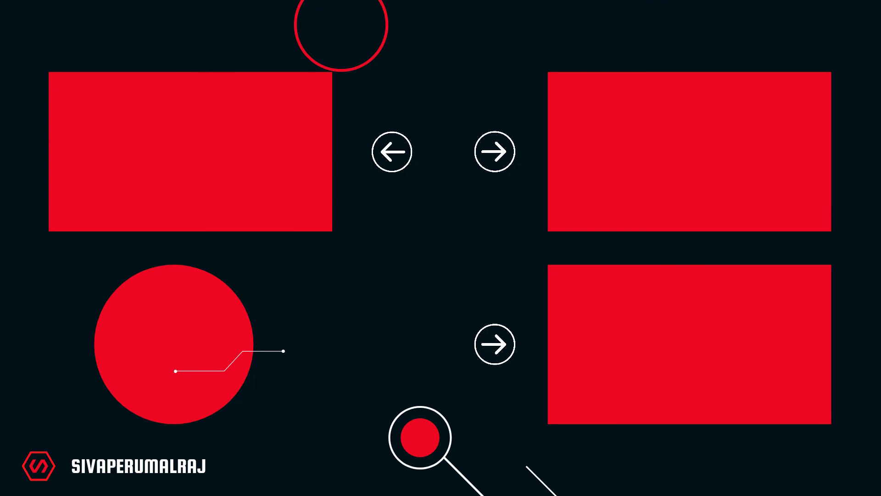